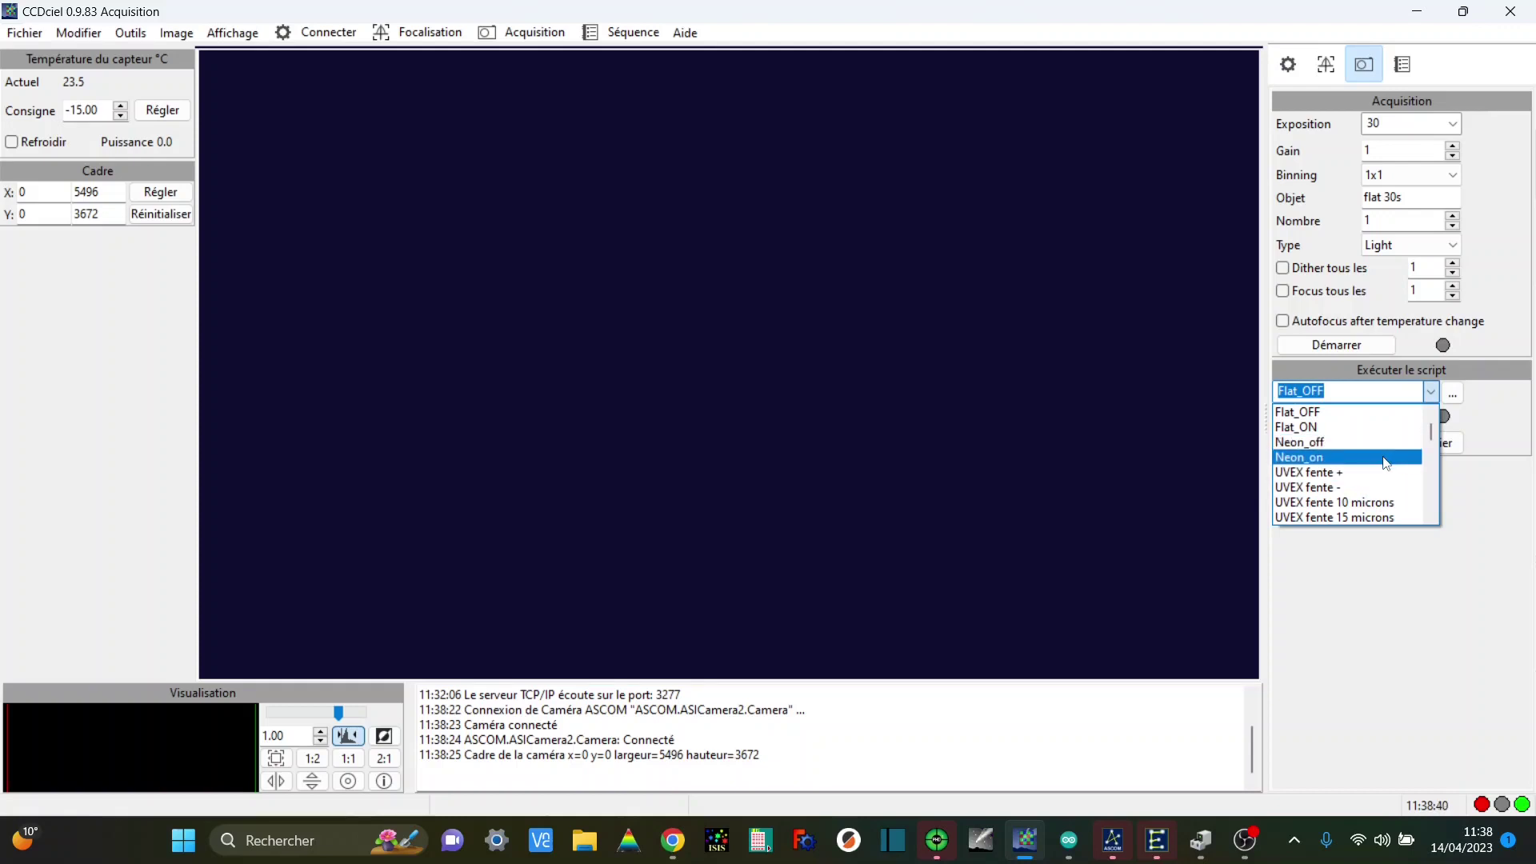
- Review the Neon_on script's code in the script editor, save it and execute the script
click(1389, 457)
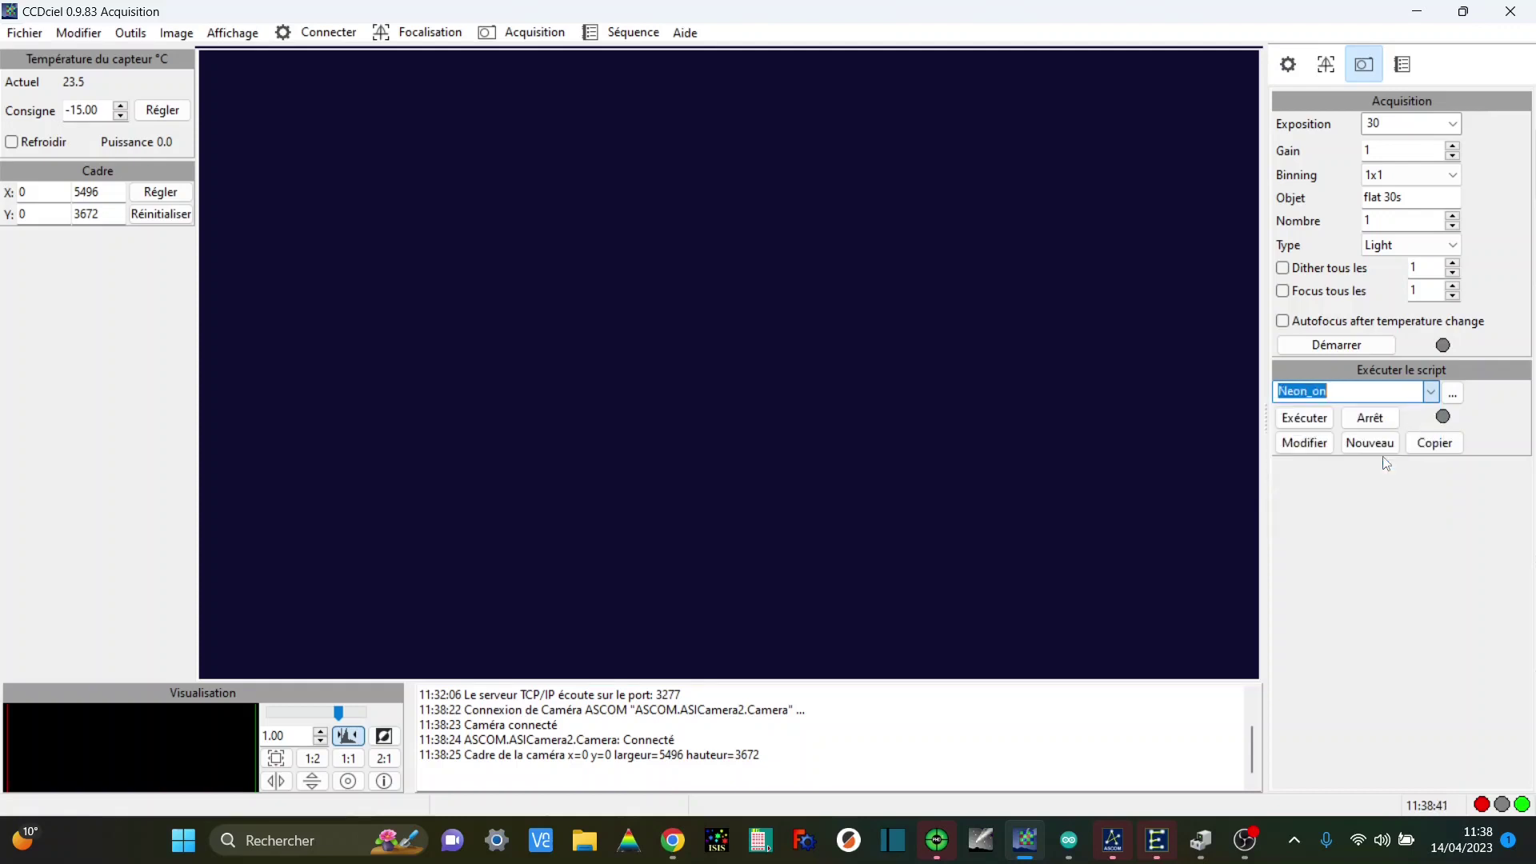
click(1320, 444)
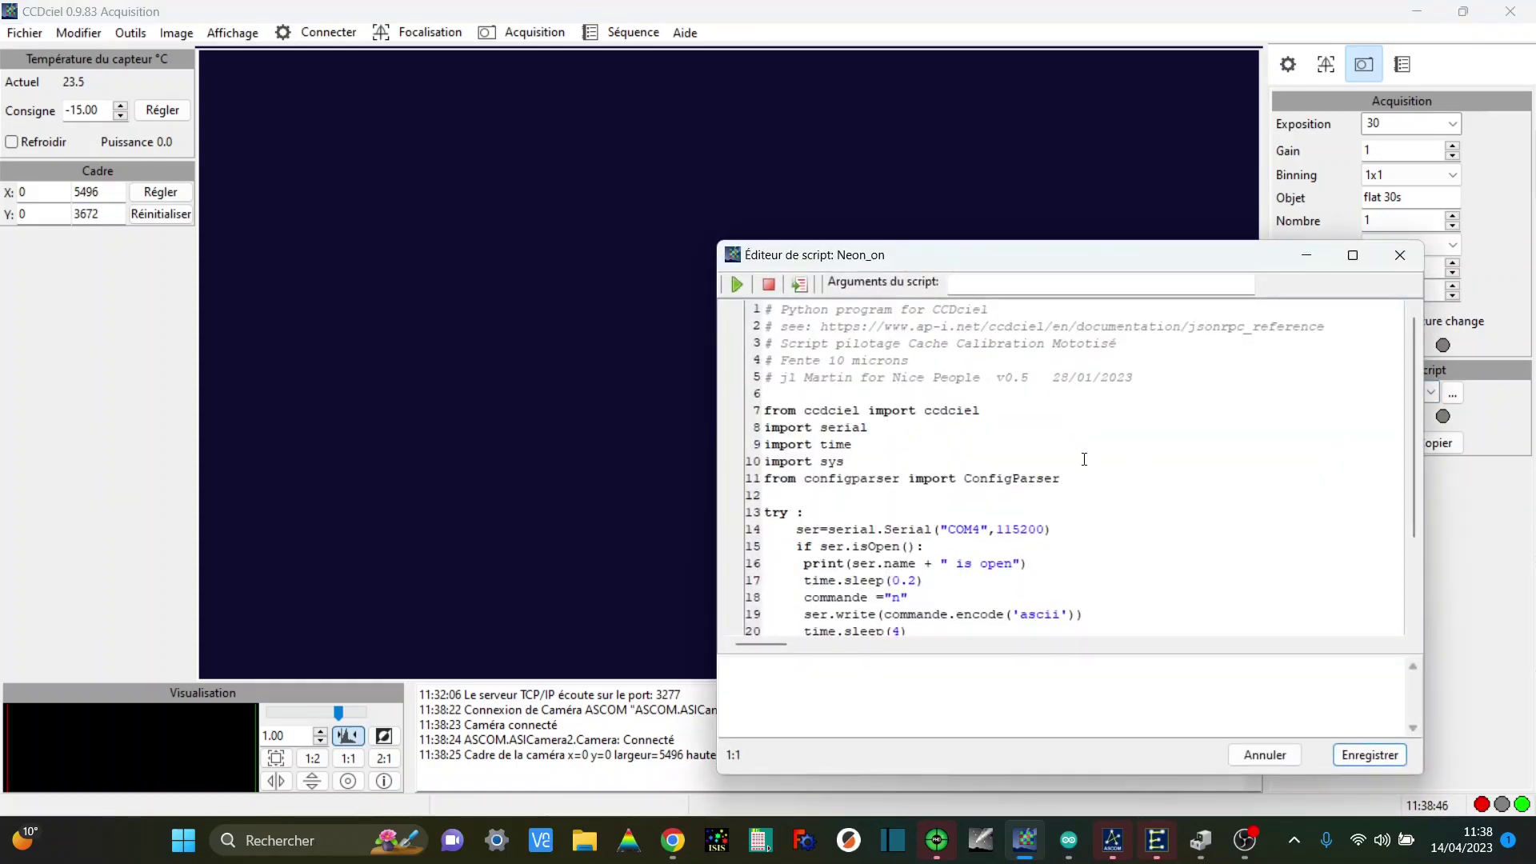
scroll(1084, 459, down, 3)
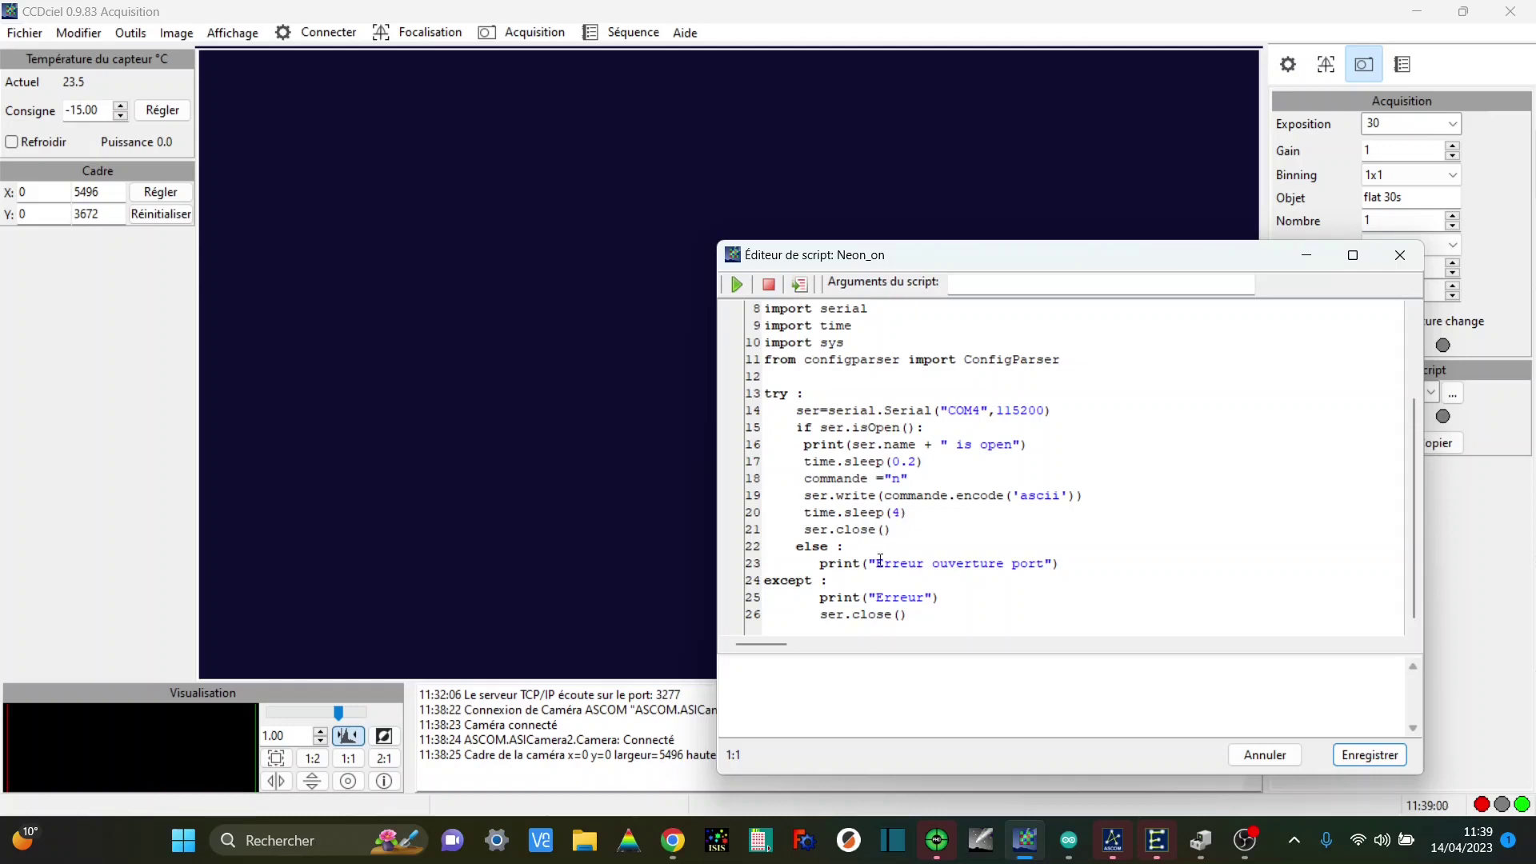
click(1372, 757)
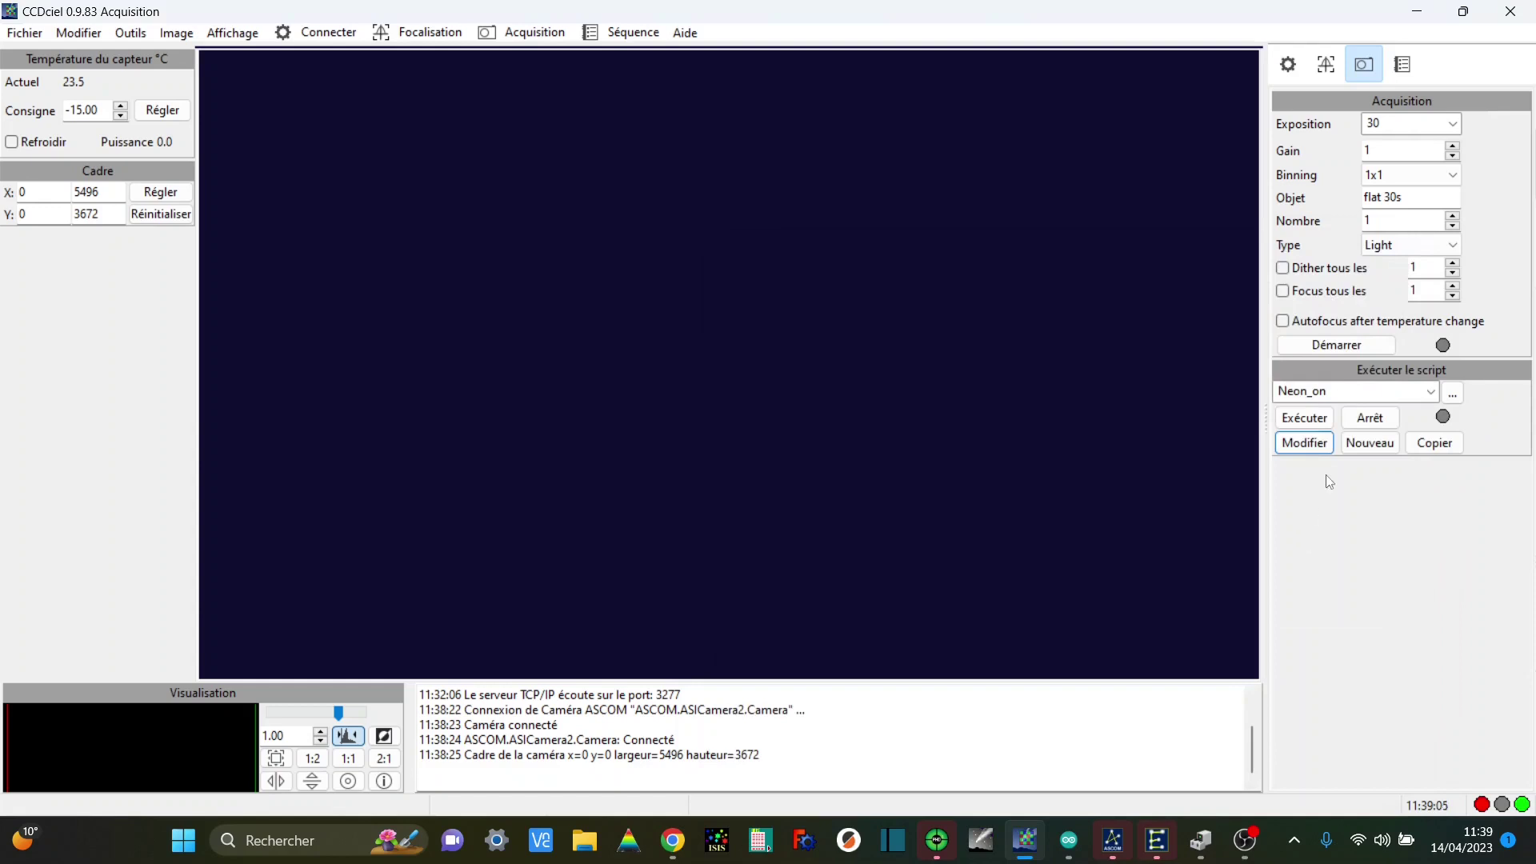
click(1310, 423)
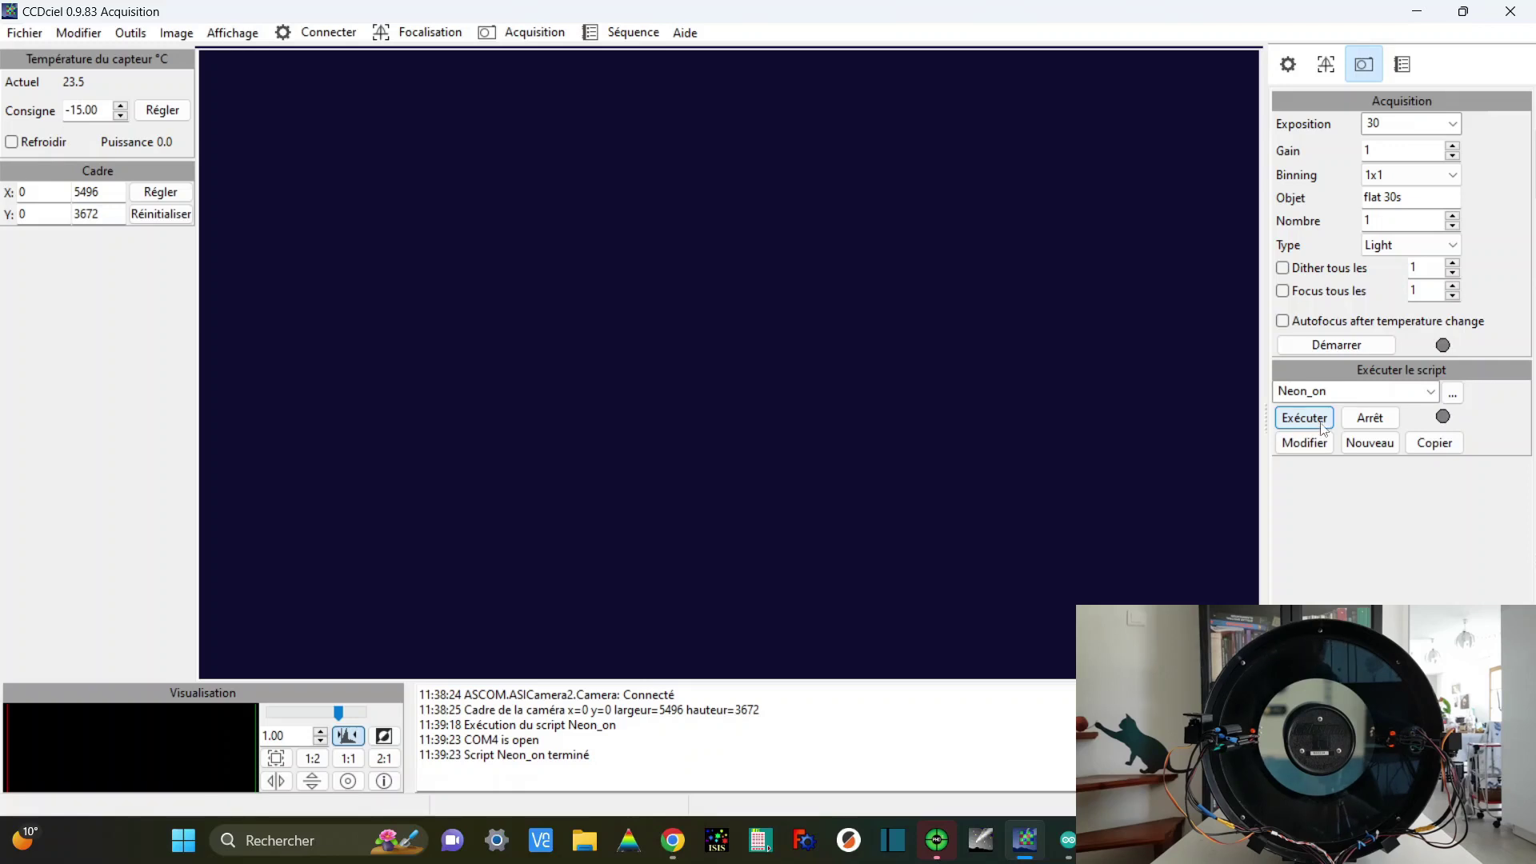
- Select the Neon_off script, check its code in the script editor and execute it
click(1430, 391)
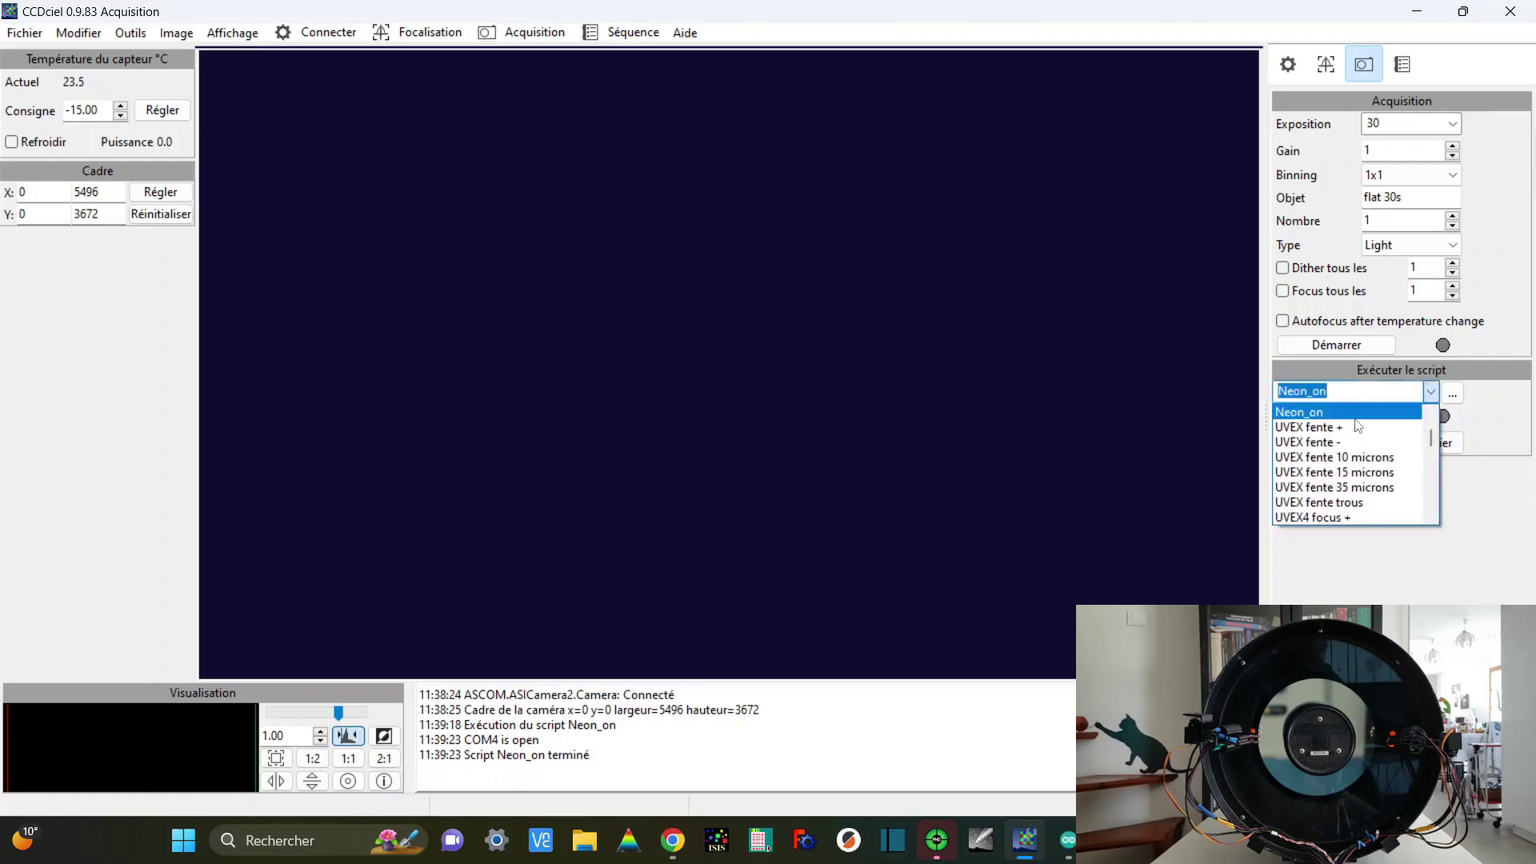
scroll(1380, 416, up, 2)
click(1344, 442)
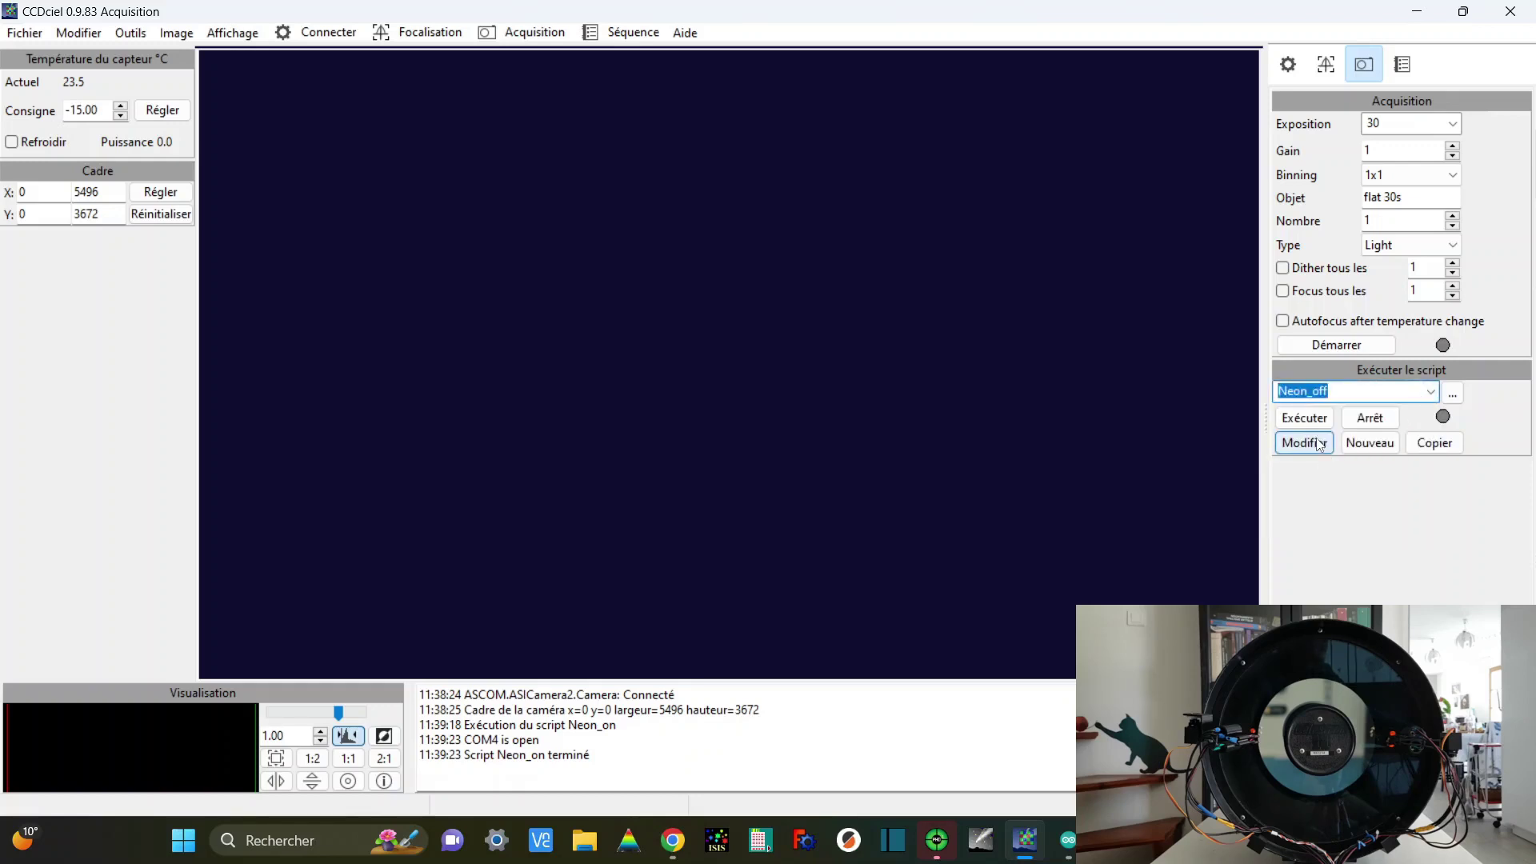
click(1318, 441)
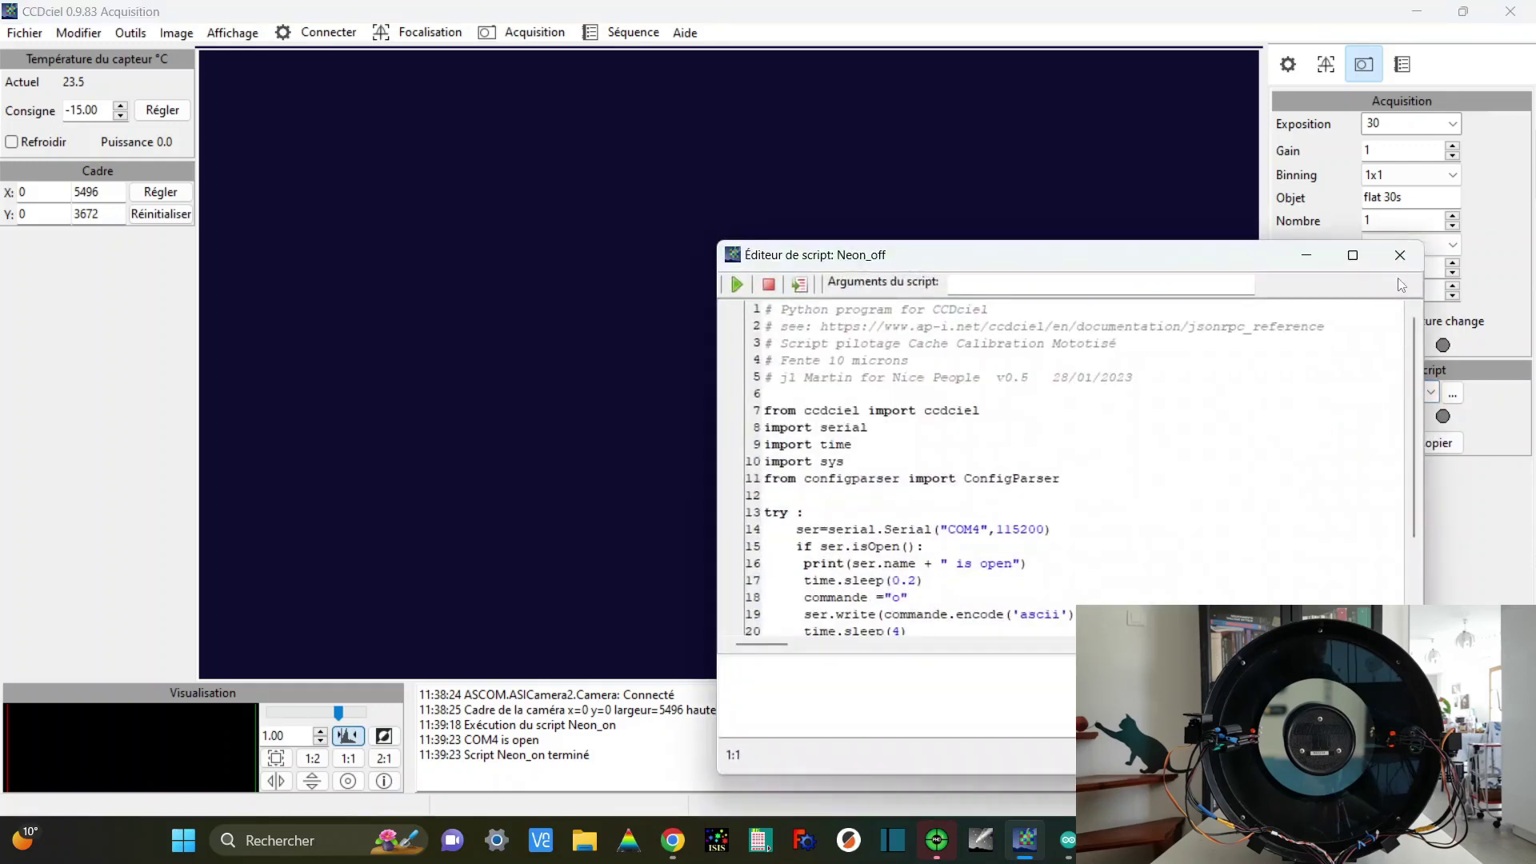
click(1400, 255)
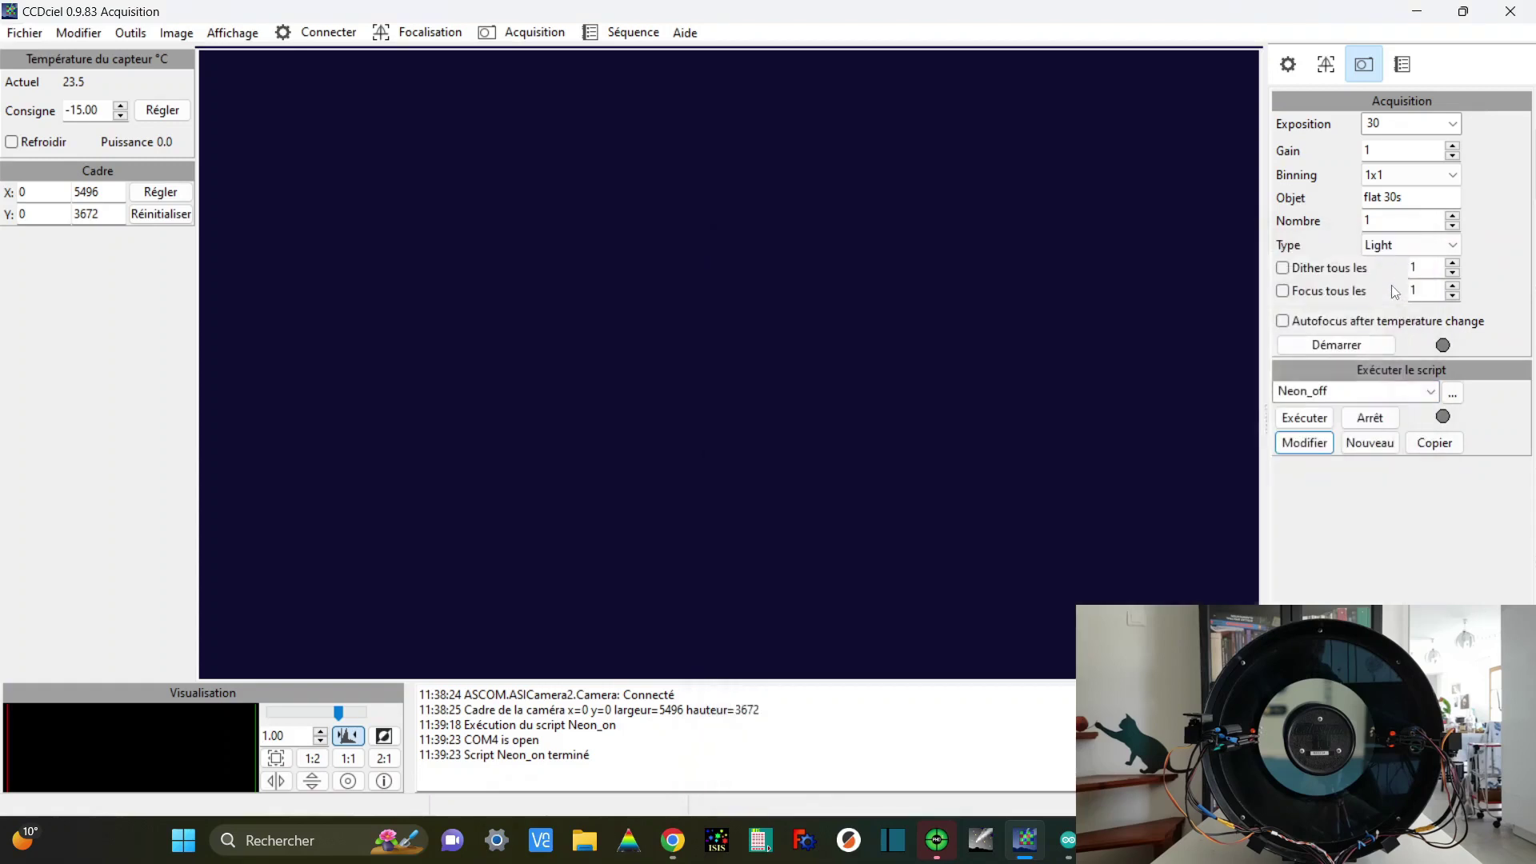
click(1310, 422)
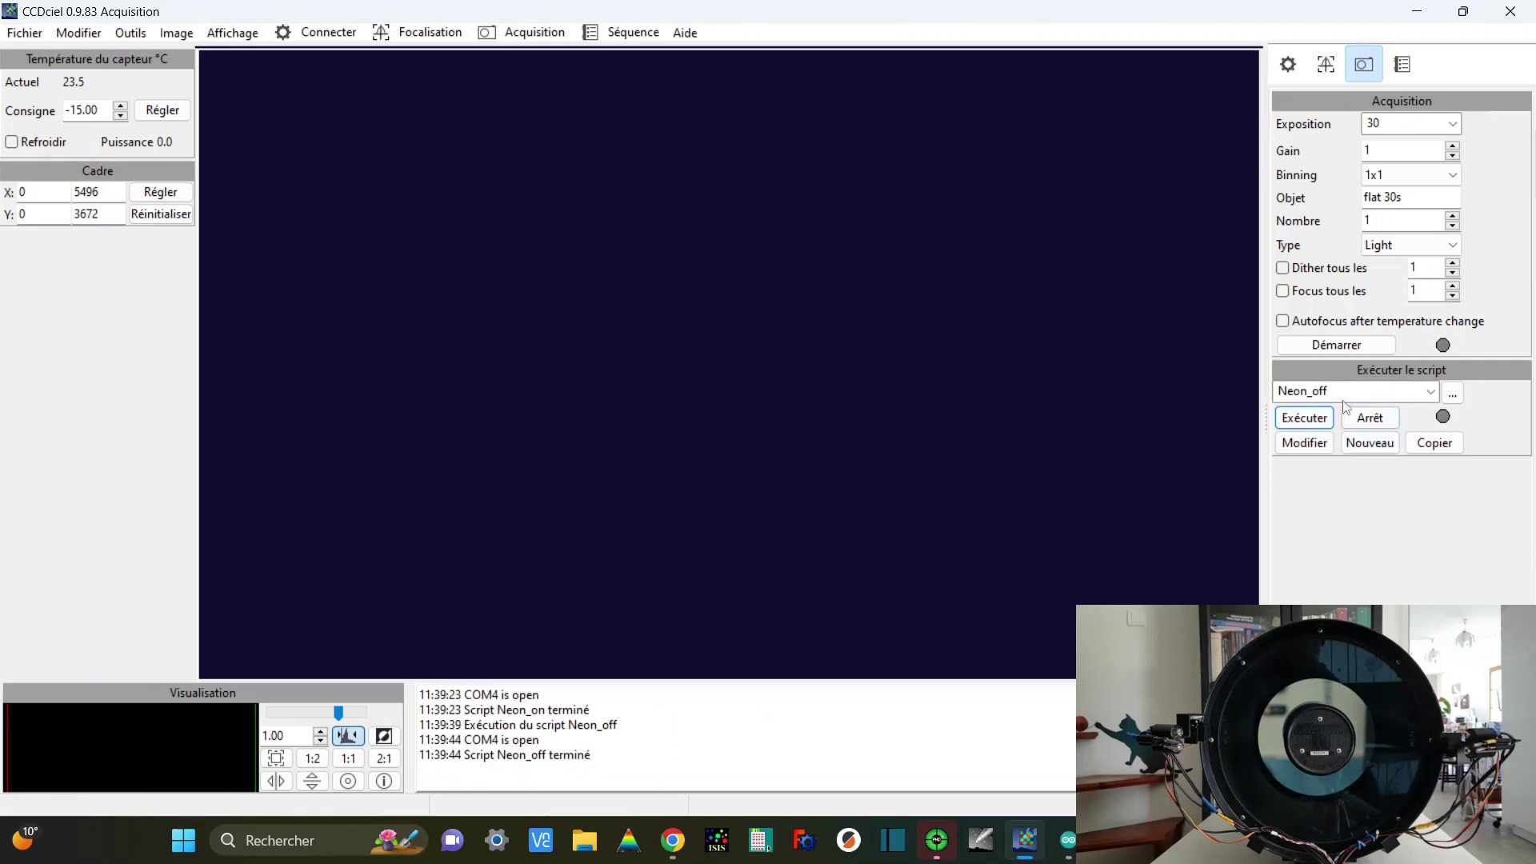
- Select the Flat_ON script and execute it to light the flat lamps
click(1430, 391)
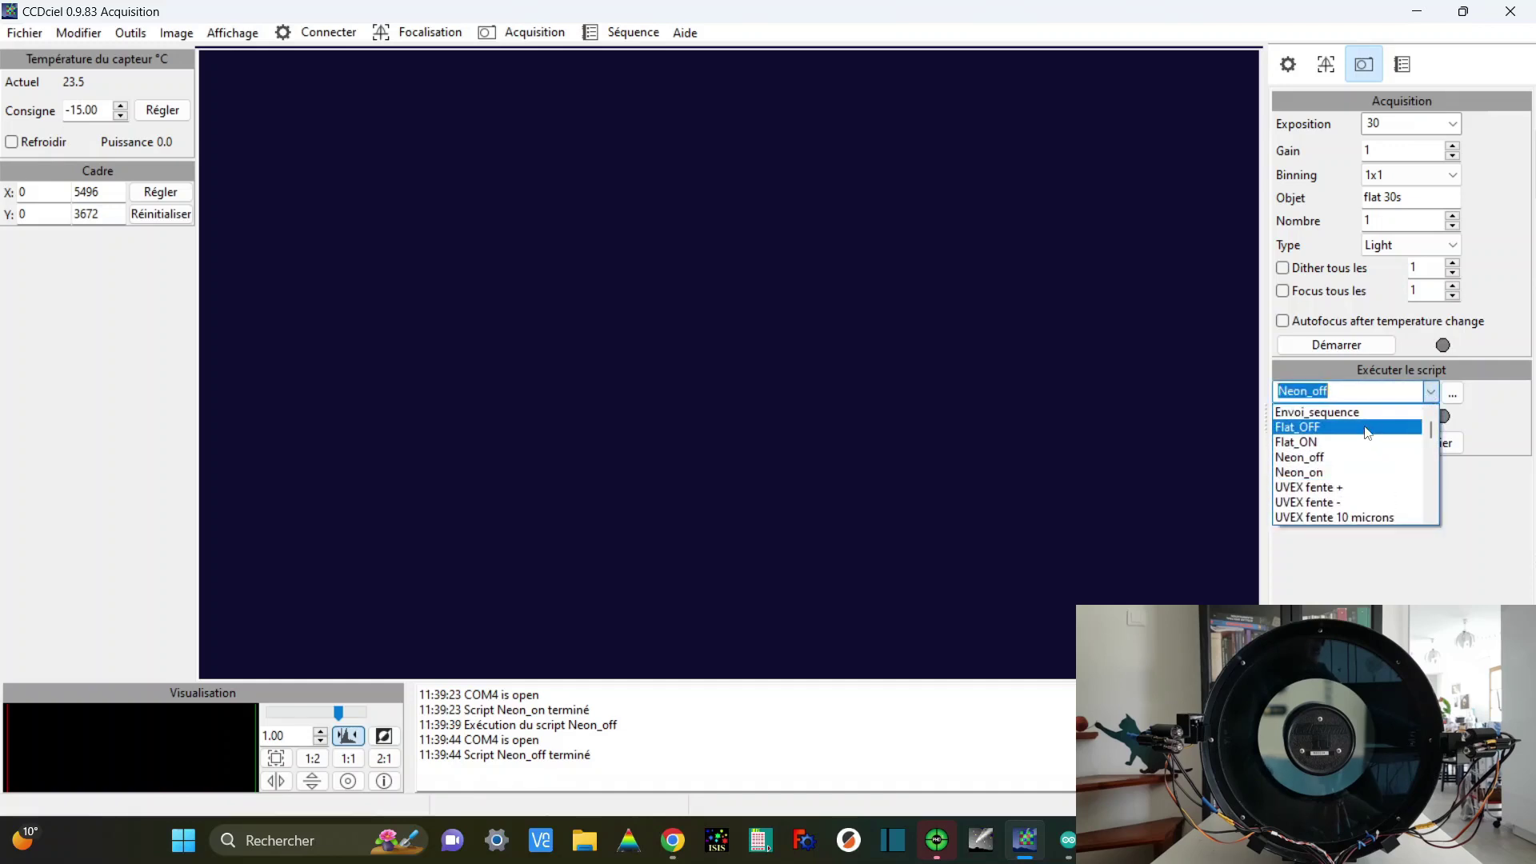
click(1349, 442)
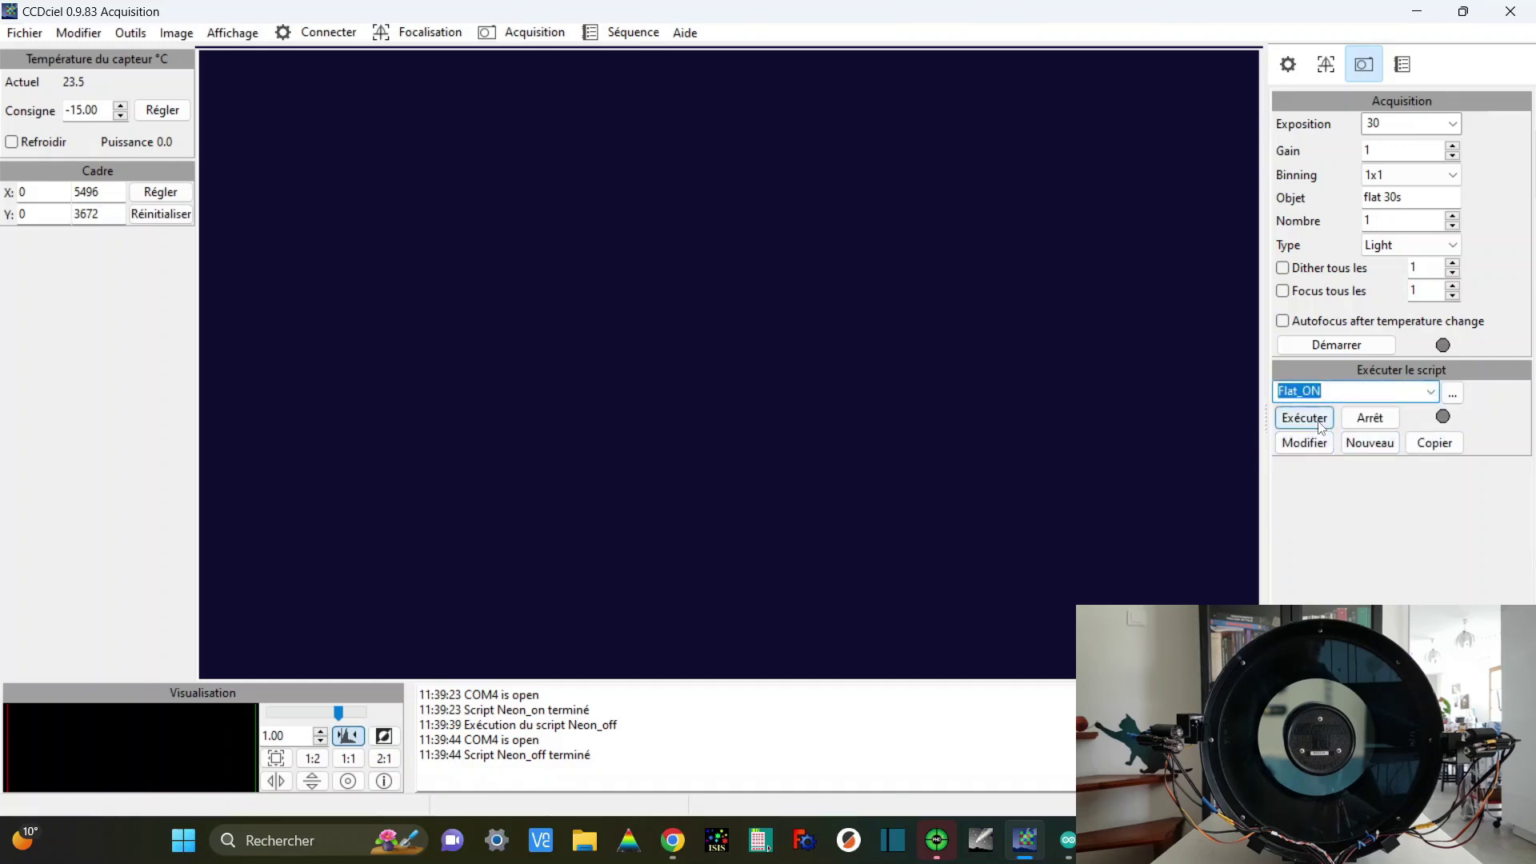
click(1321, 426)
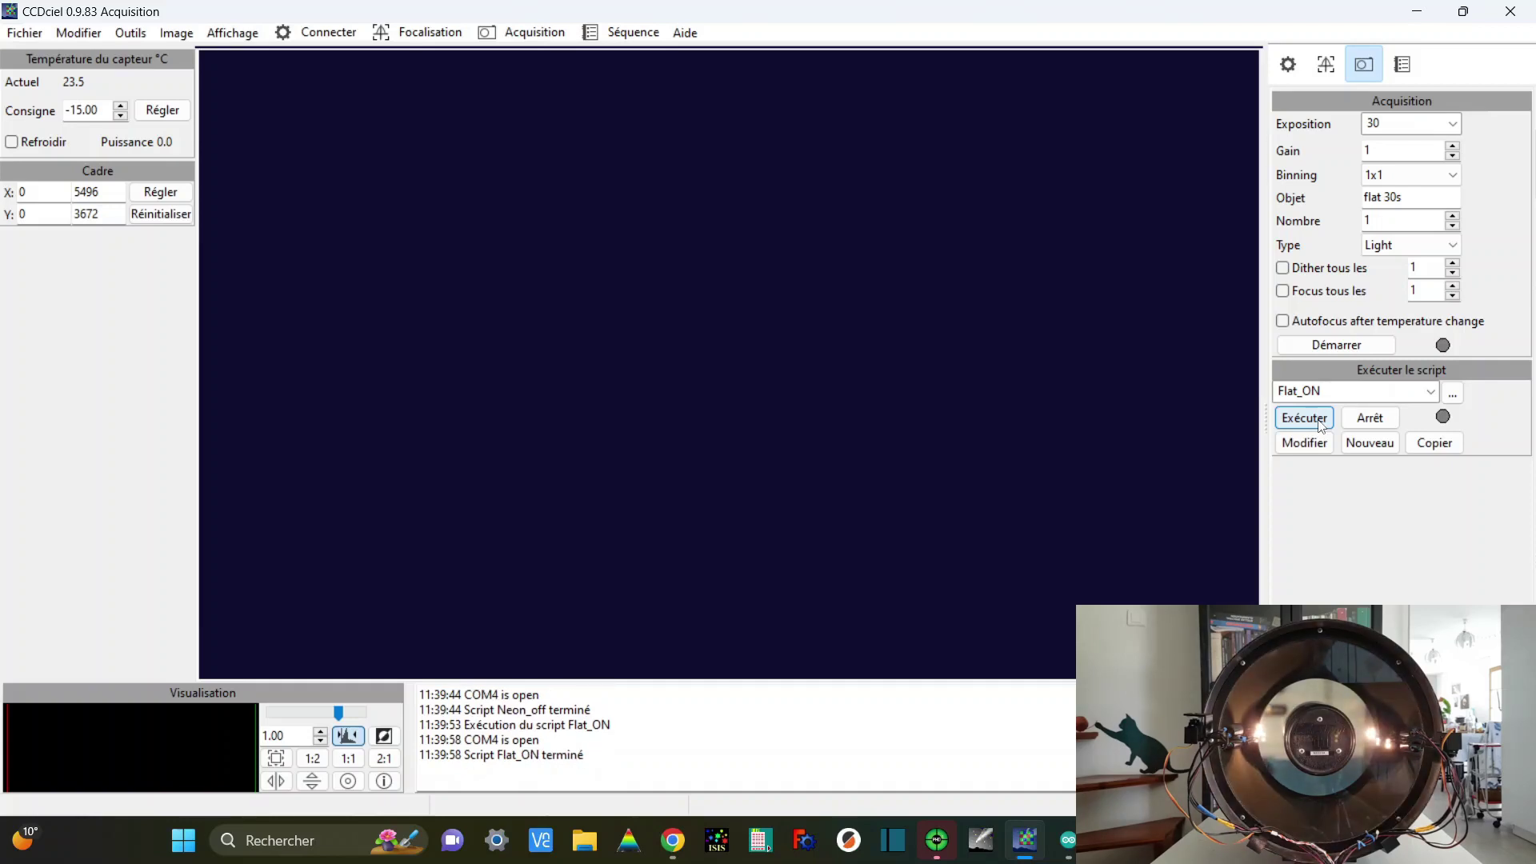
- Switch the script selection from Flat_ON to Neon_off and execute it to turn off the flat lamps
click(1431, 391)
scroll(1376, 424, up, 1)
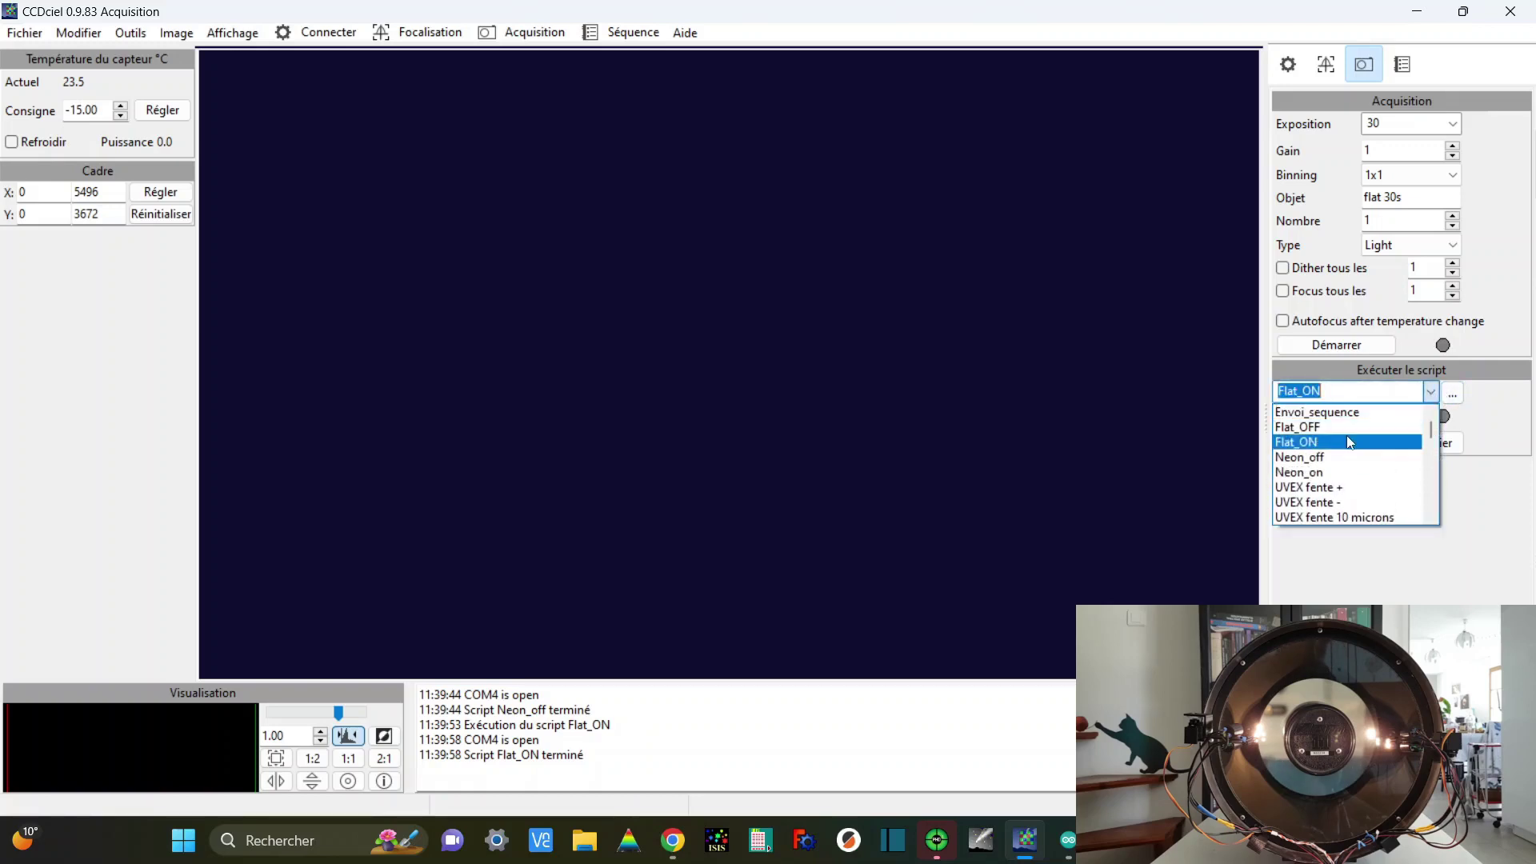
click(1452, 487)
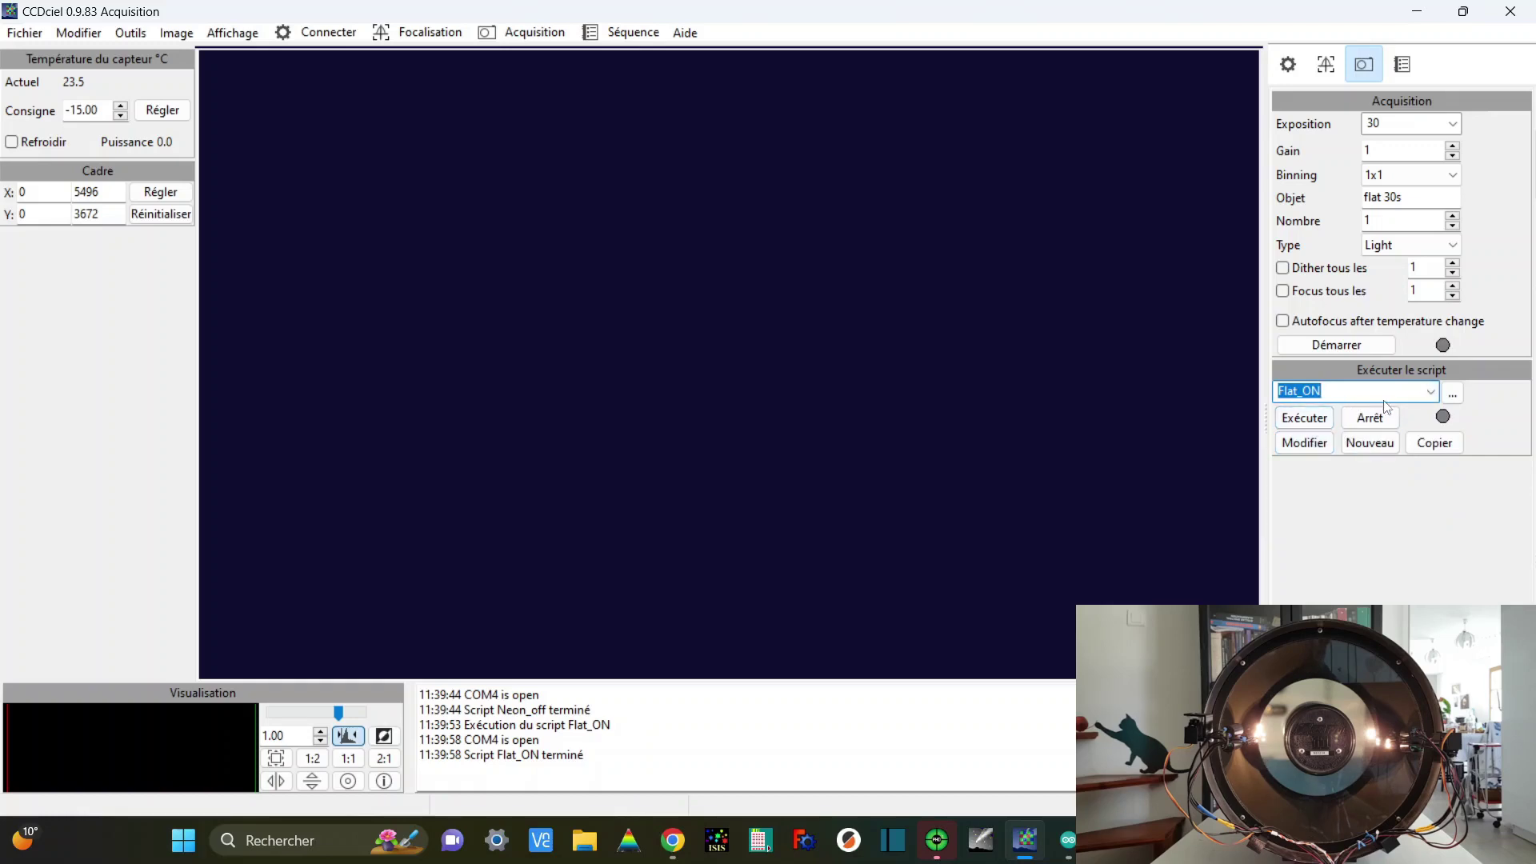
click(1430, 391)
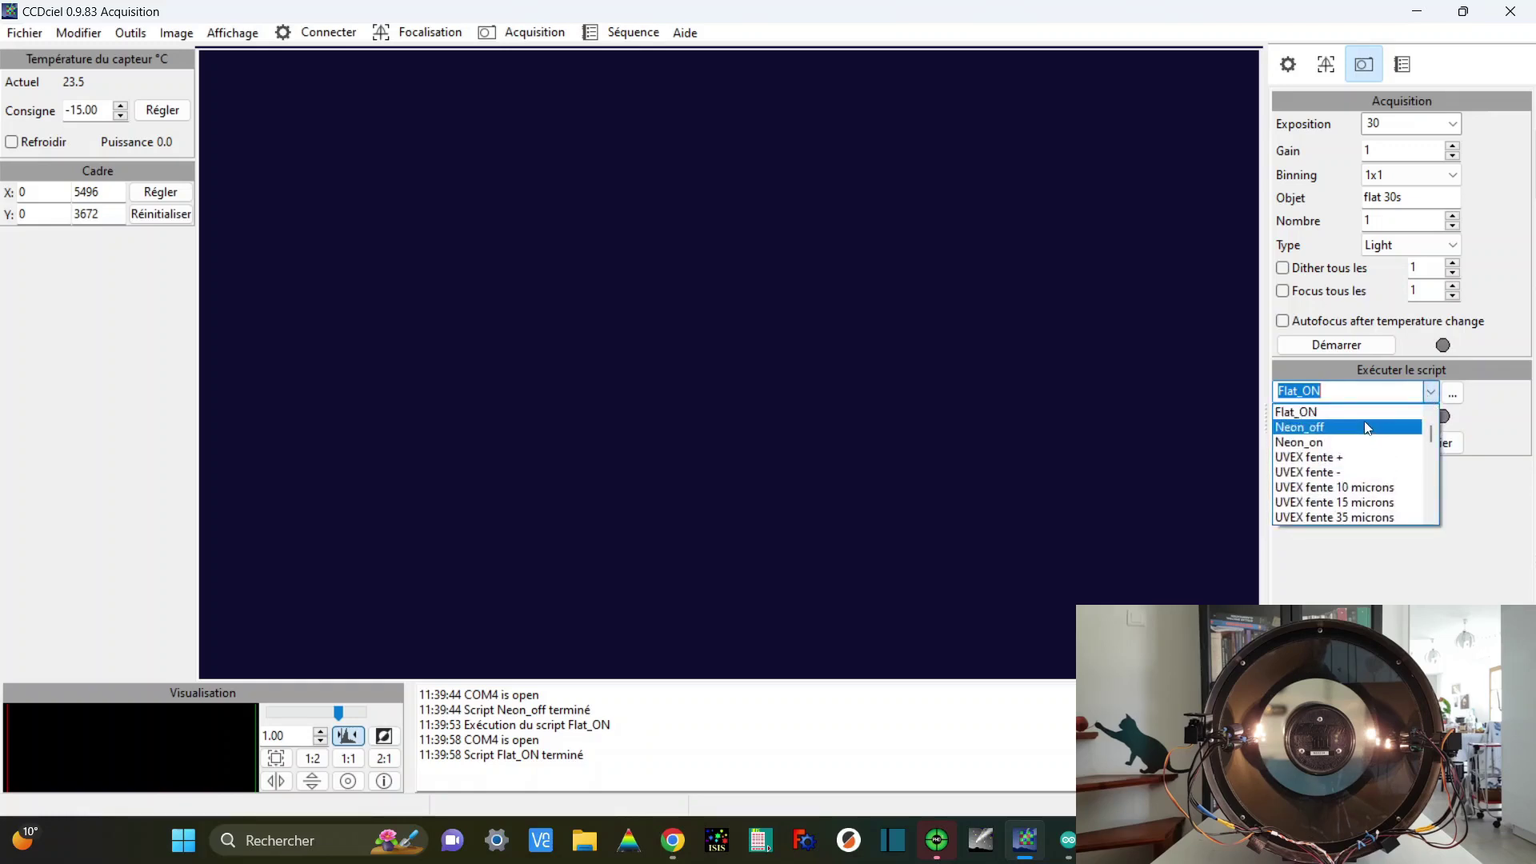
click(1367, 427)
click(1304, 416)
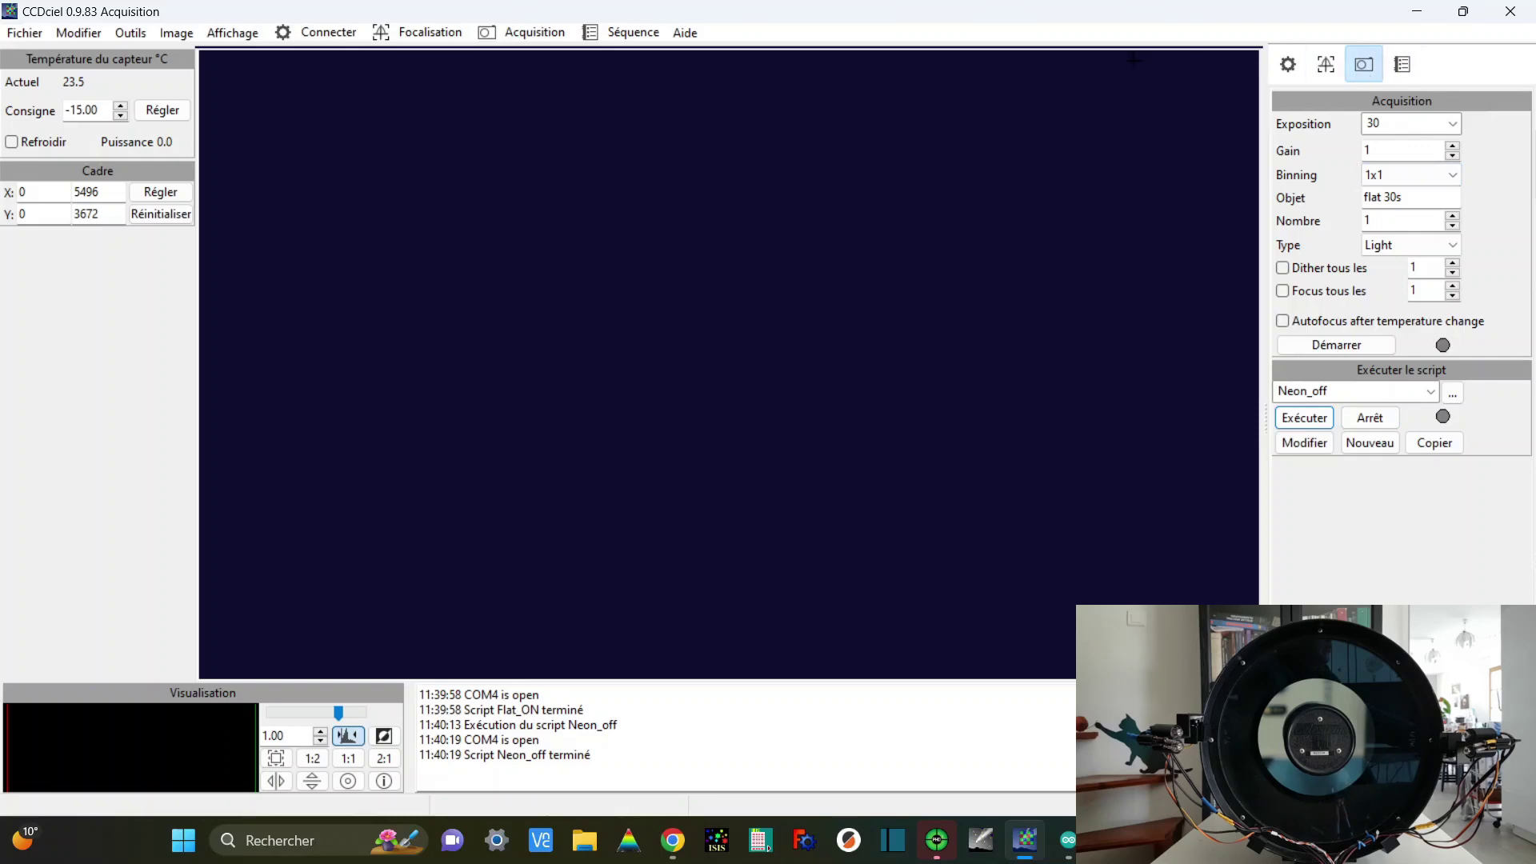
- Review the target list of the Test_calib sequence and start the sequence
click(1408, 65)
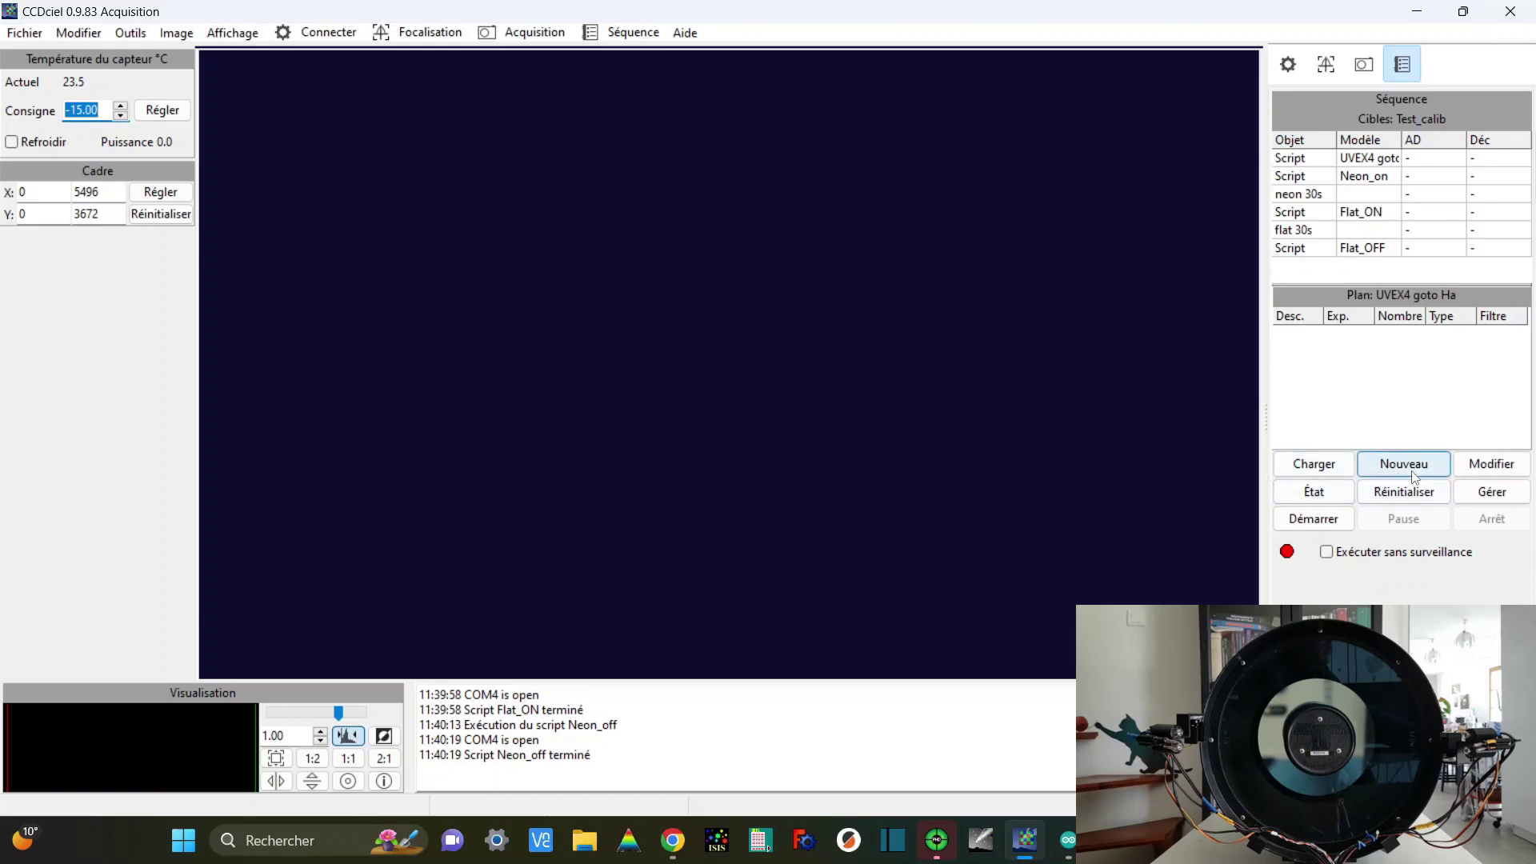
click(1488, 462)
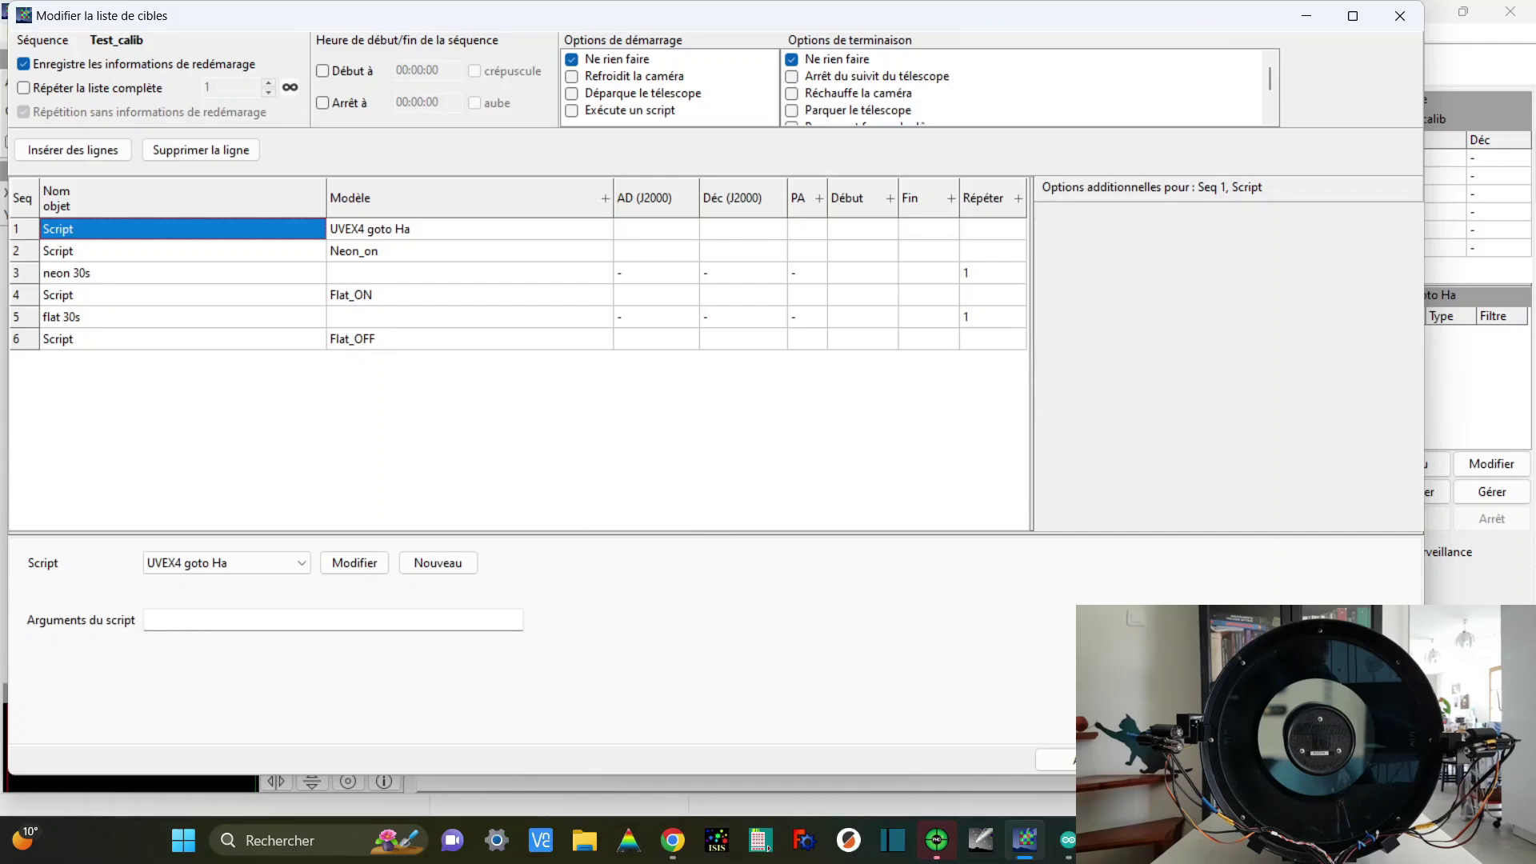
click(1208, 760)
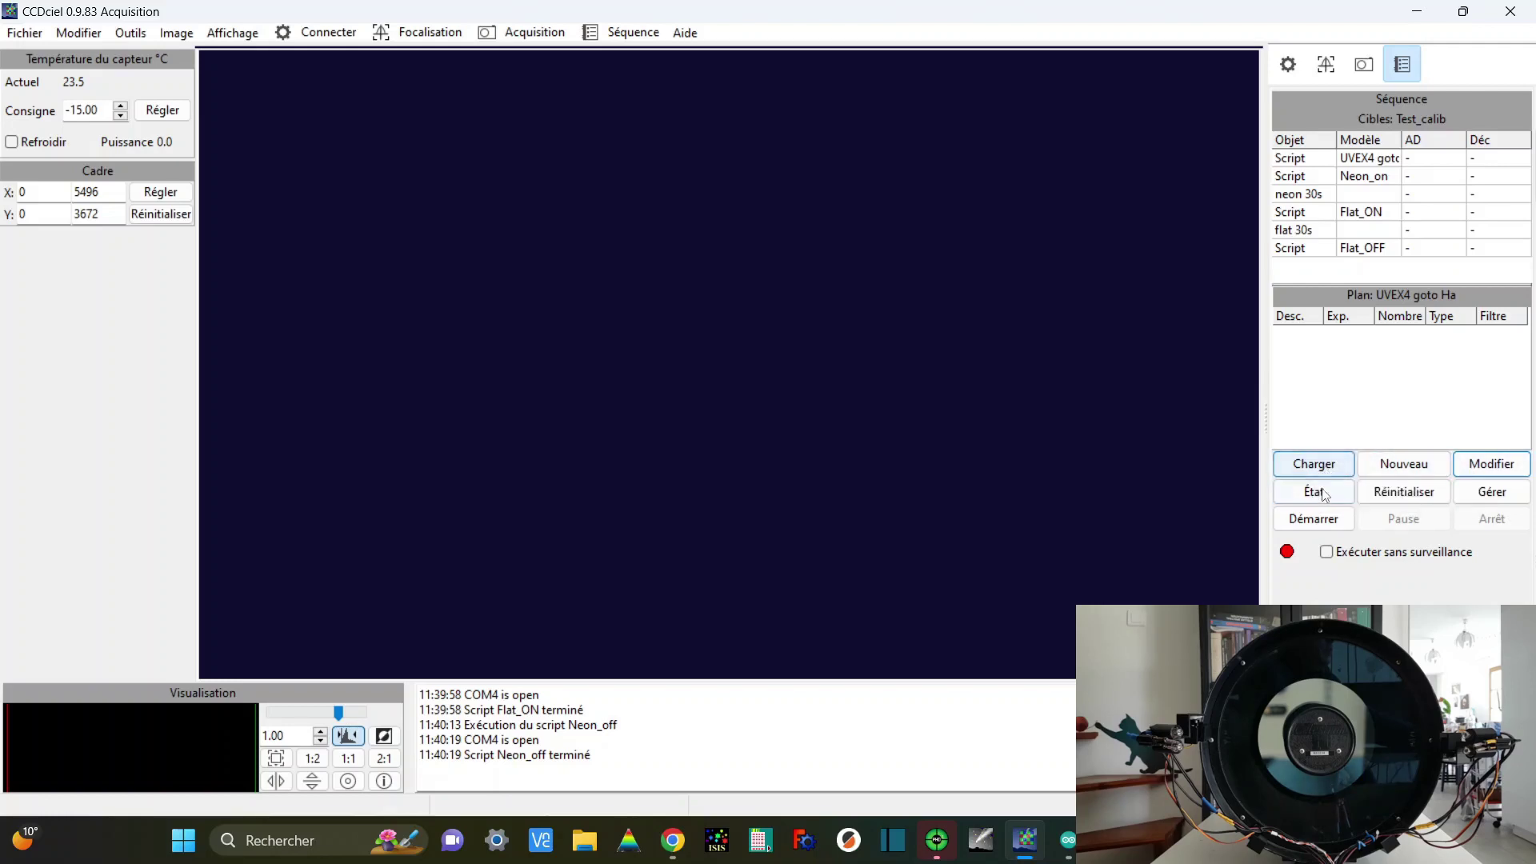
click(1313, 518)
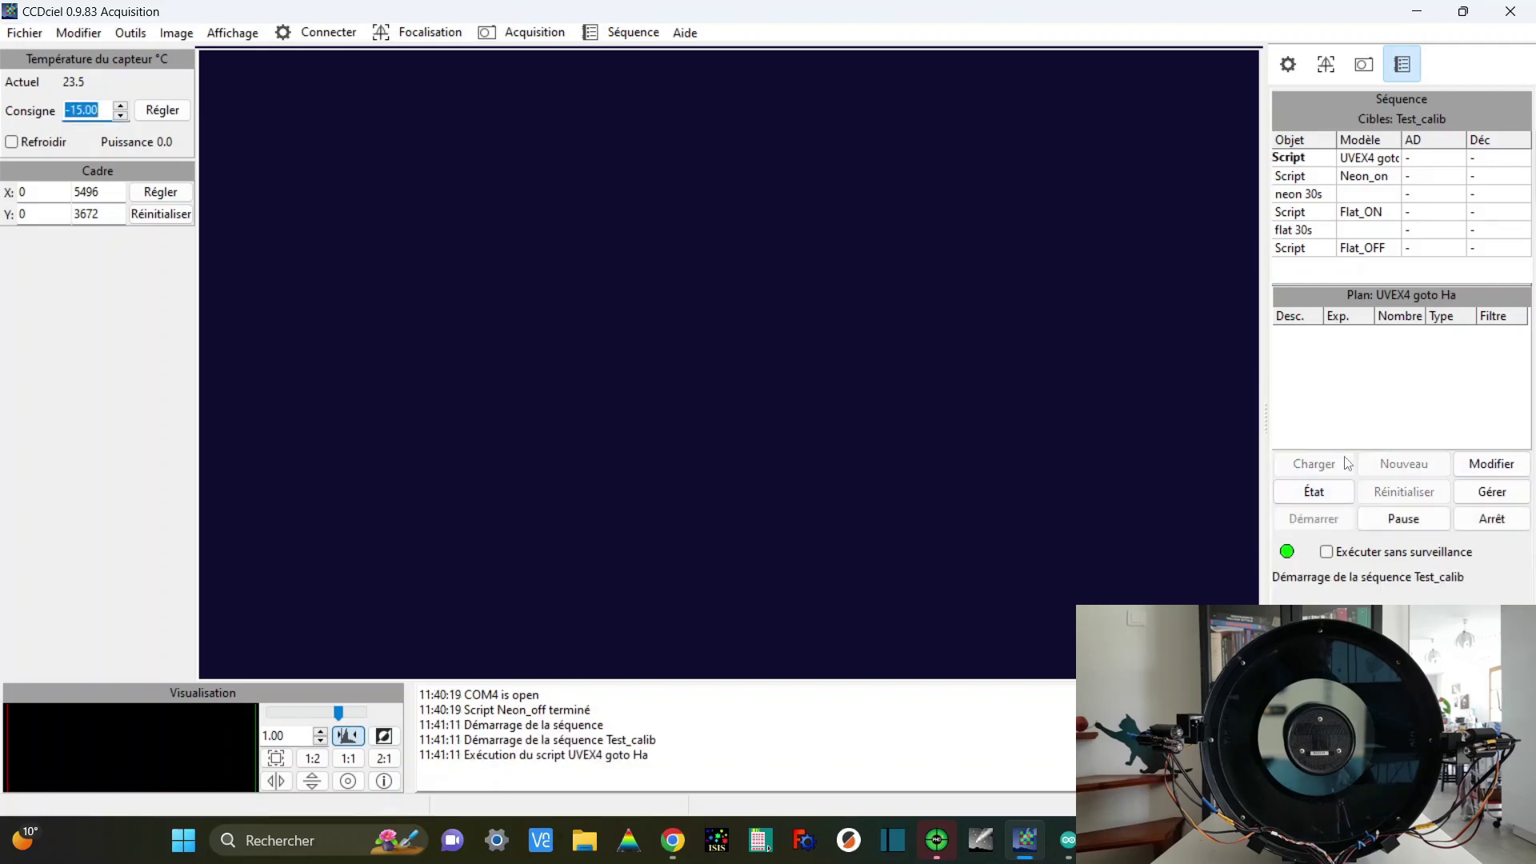
- Examine the detailed log of the Test_calib run for script executions, exposures and the saved flat file
mouse_move(545, 755)
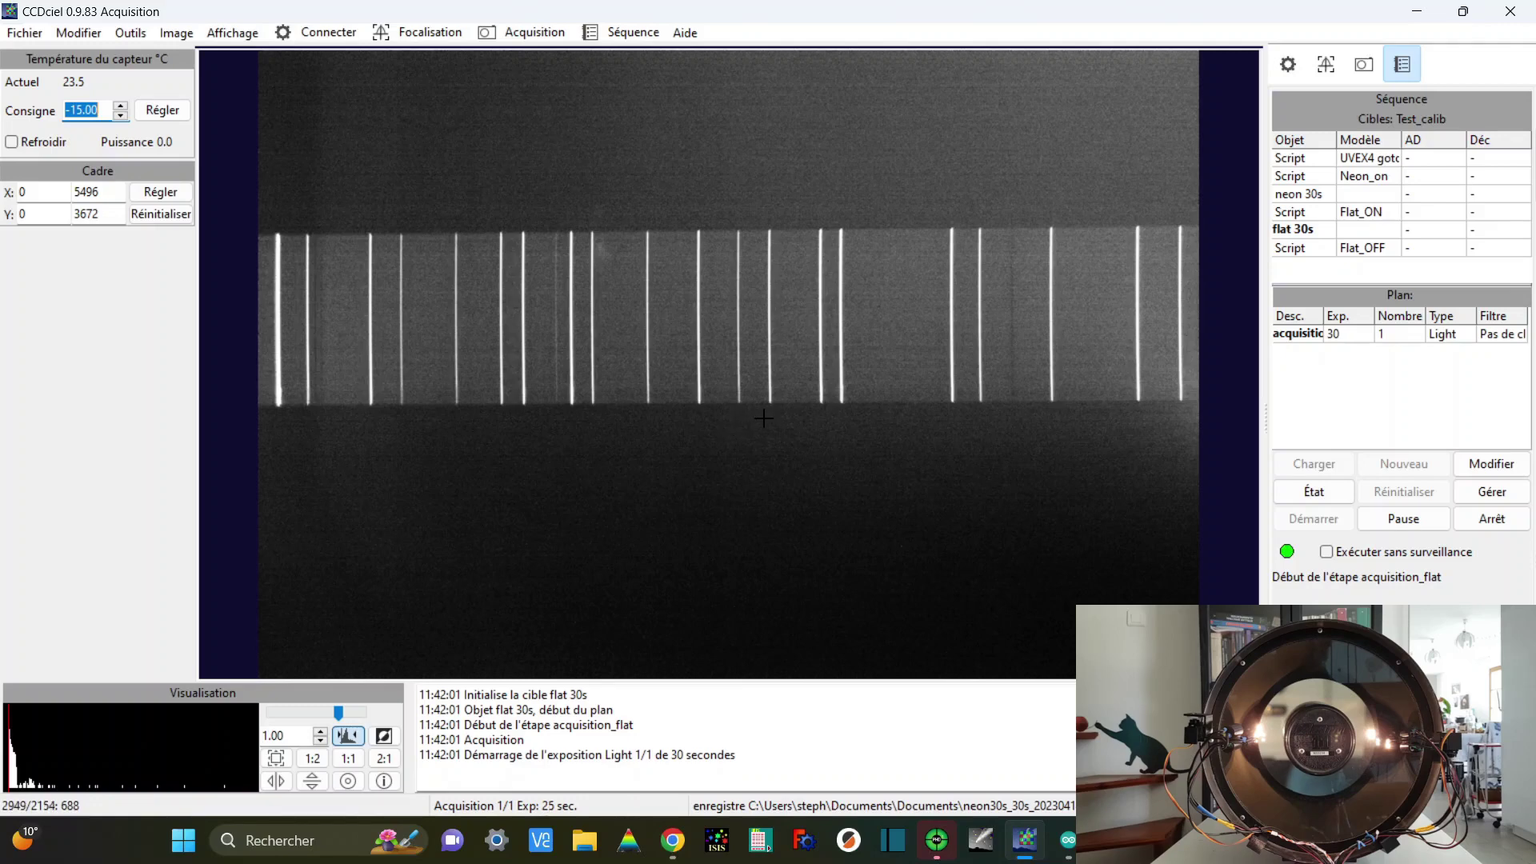
mouse_move(674, 769)
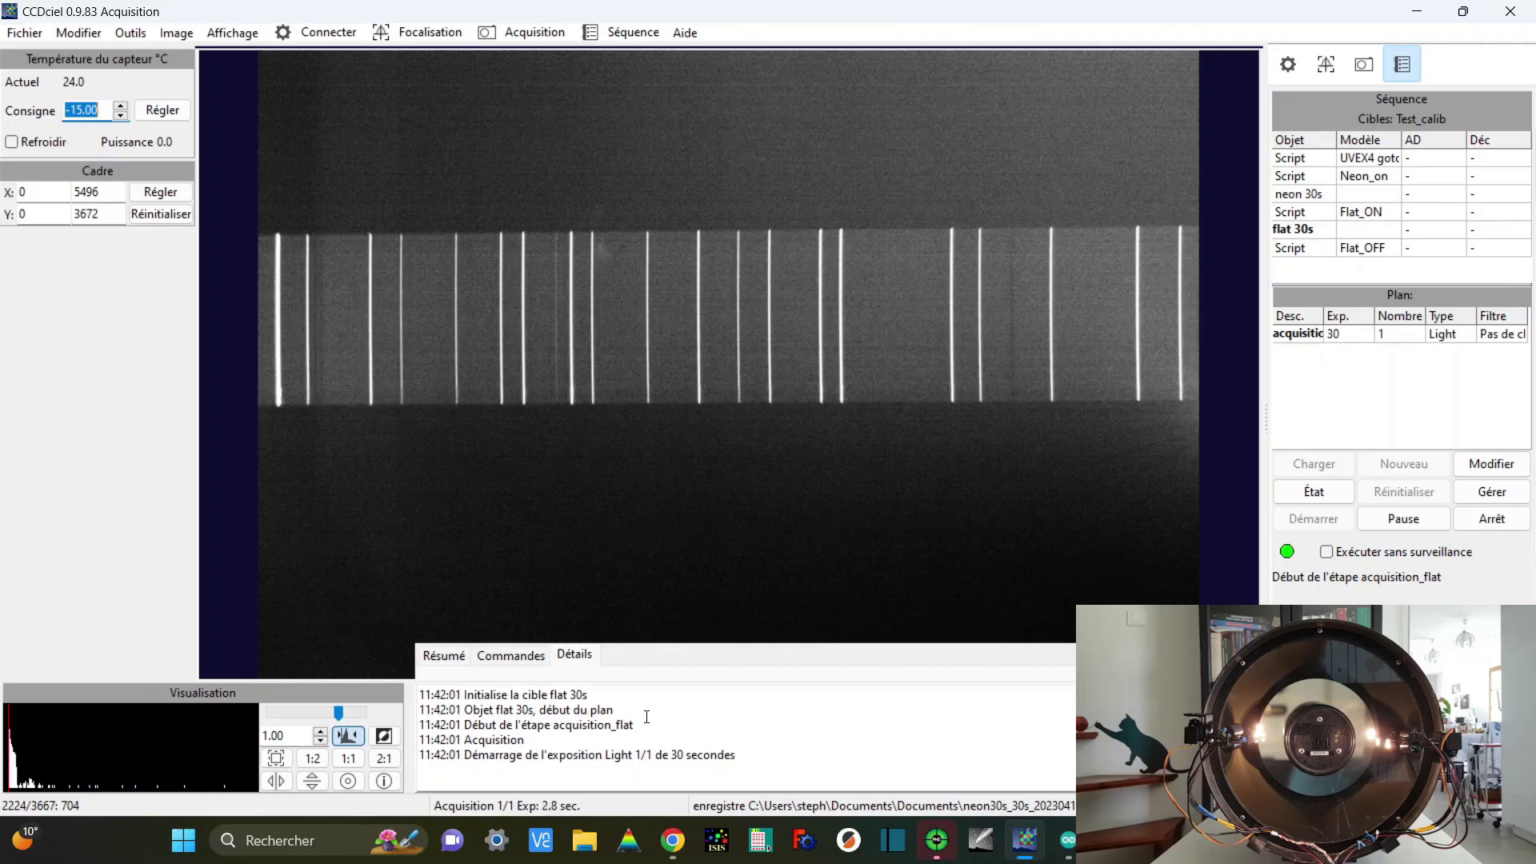
scroll(648, 736, up, 1)
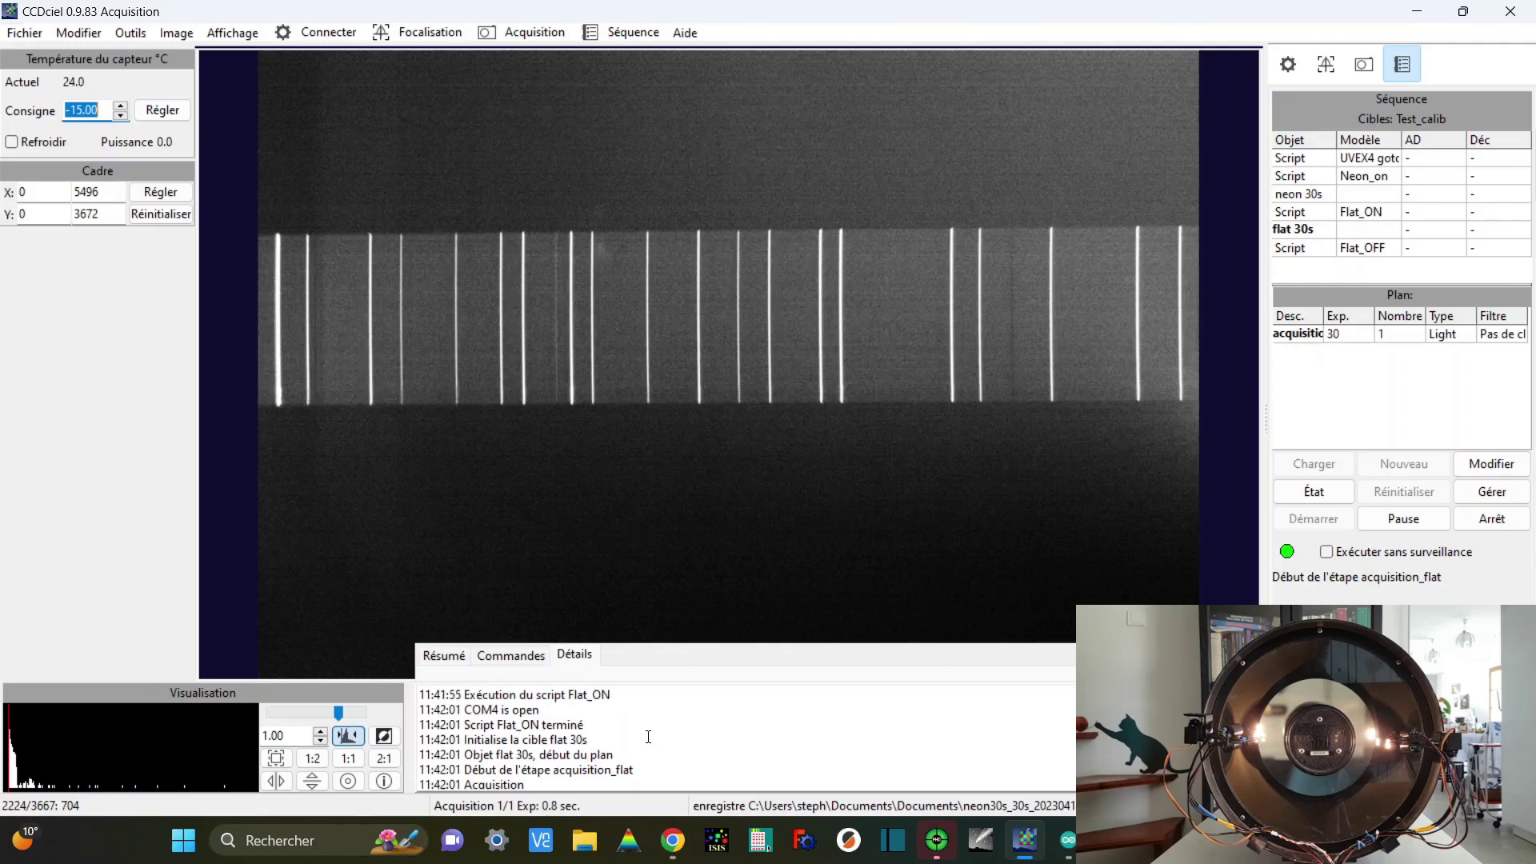
scroll(648, 735, up, 1)
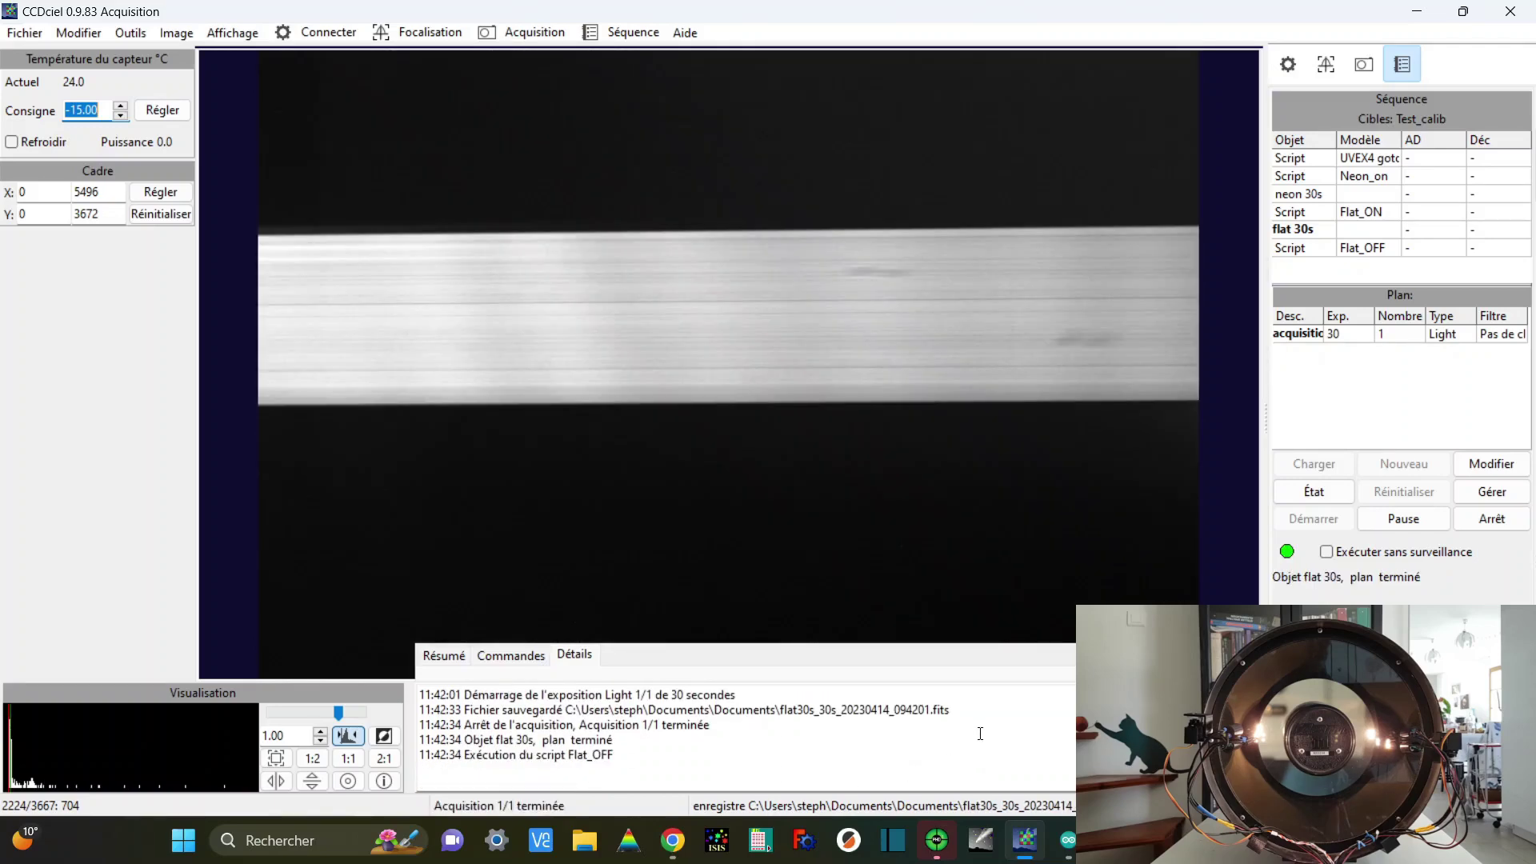
drag(952, 709, 619, 709)
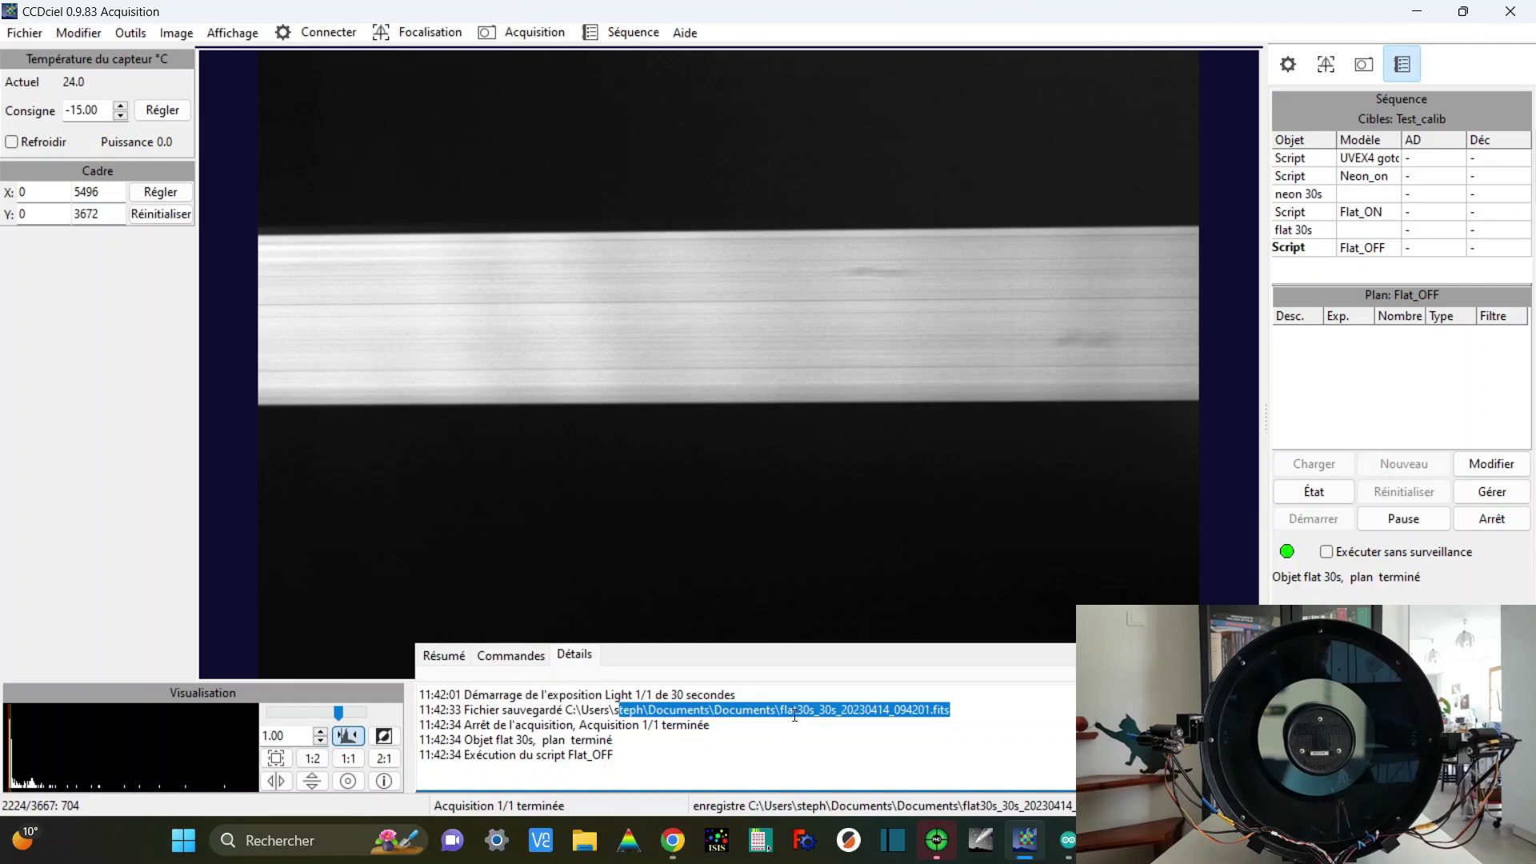
click(794, 711)
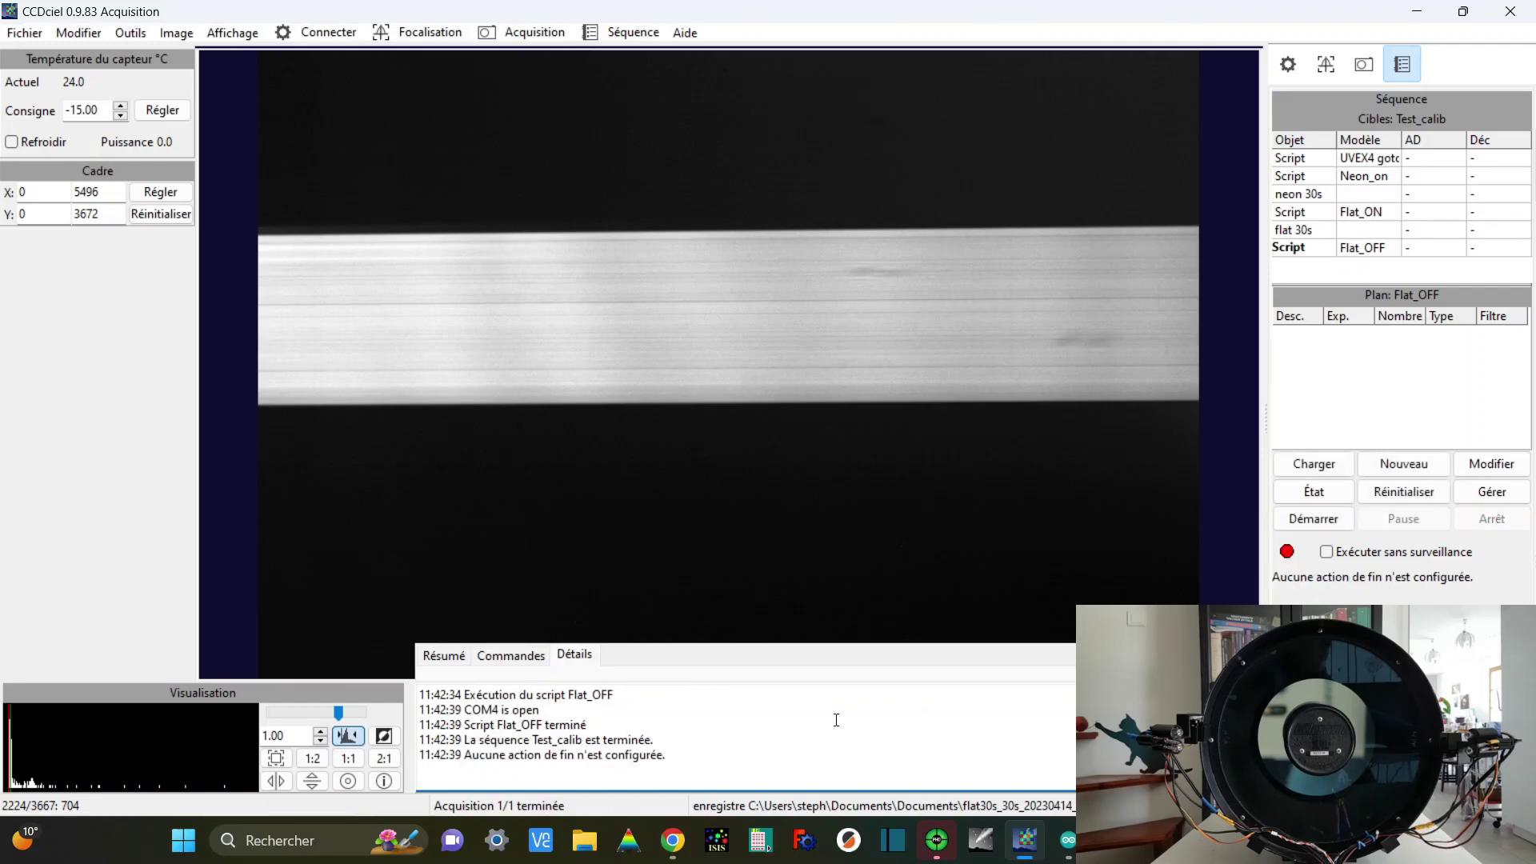
scroll(728, 715, up, 1)
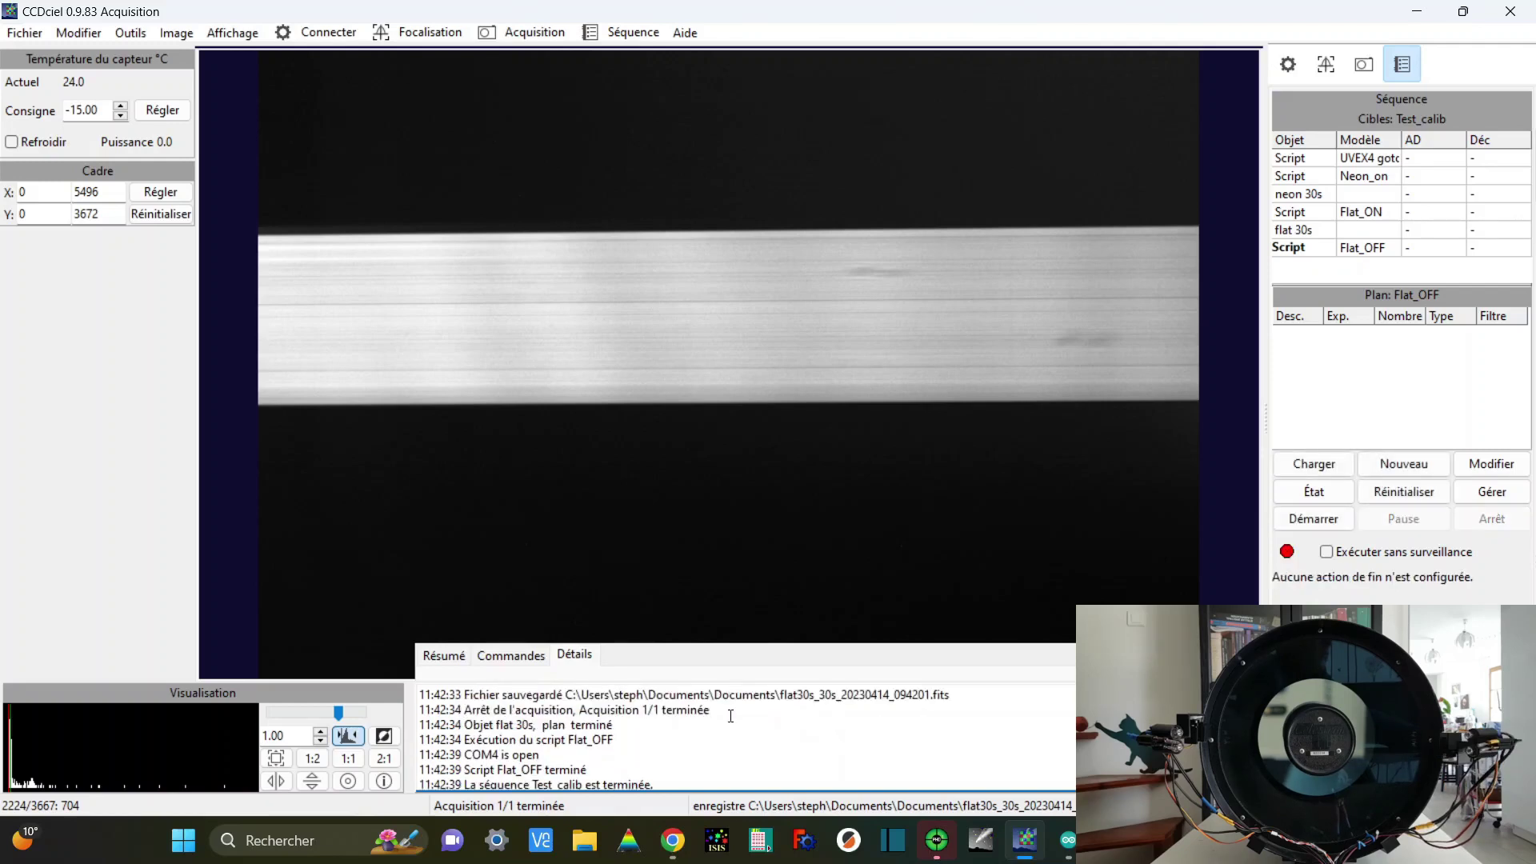
scroll(745, 716, down, 1)
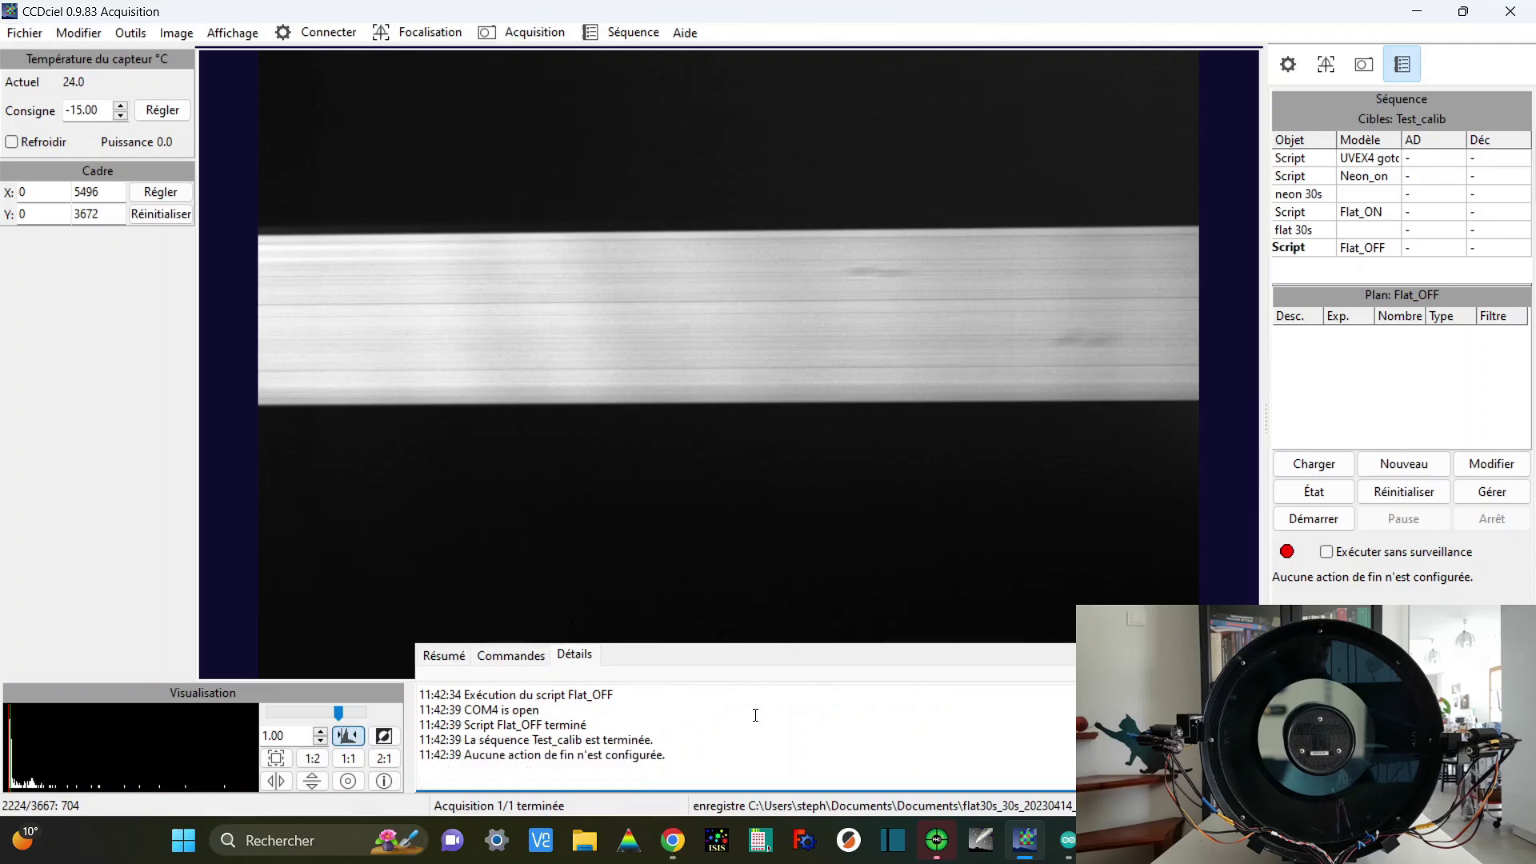